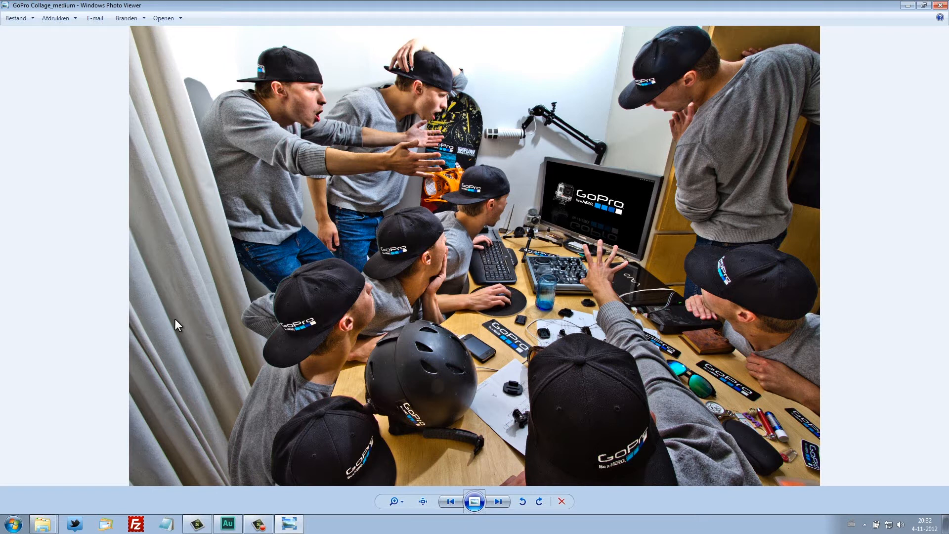
Step: Open Adobe Photoshop Lightroom and inspect the options available for the selected GoPro Collage photo 004
key(super)
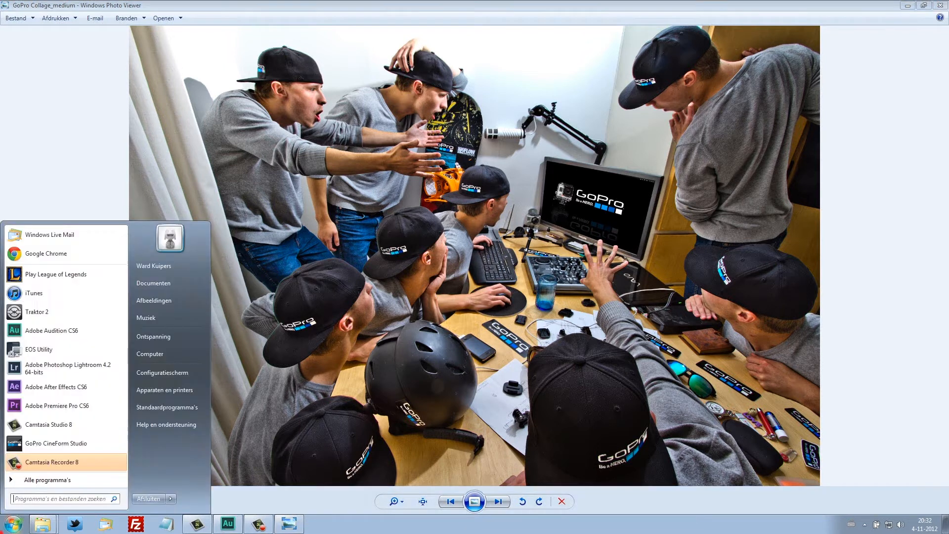
click(69, 372)
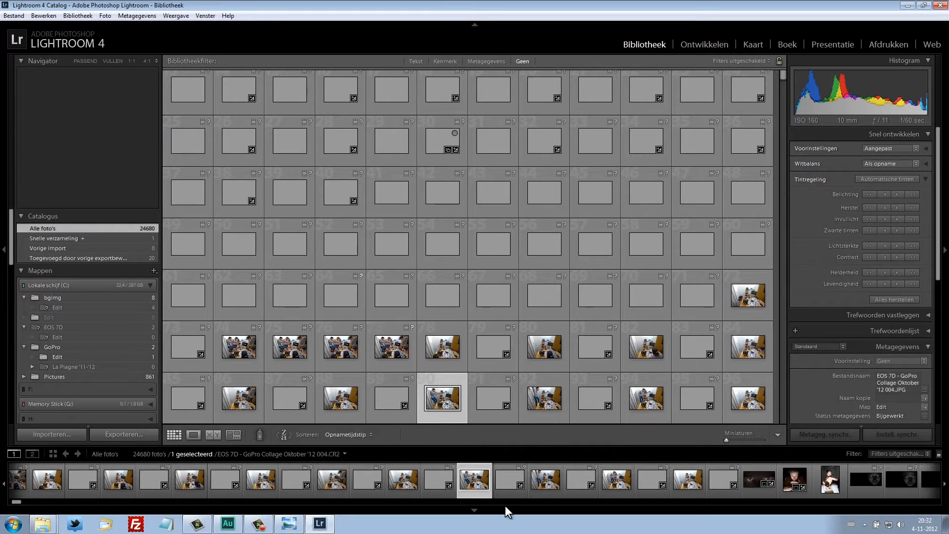
right_click(468, 480)
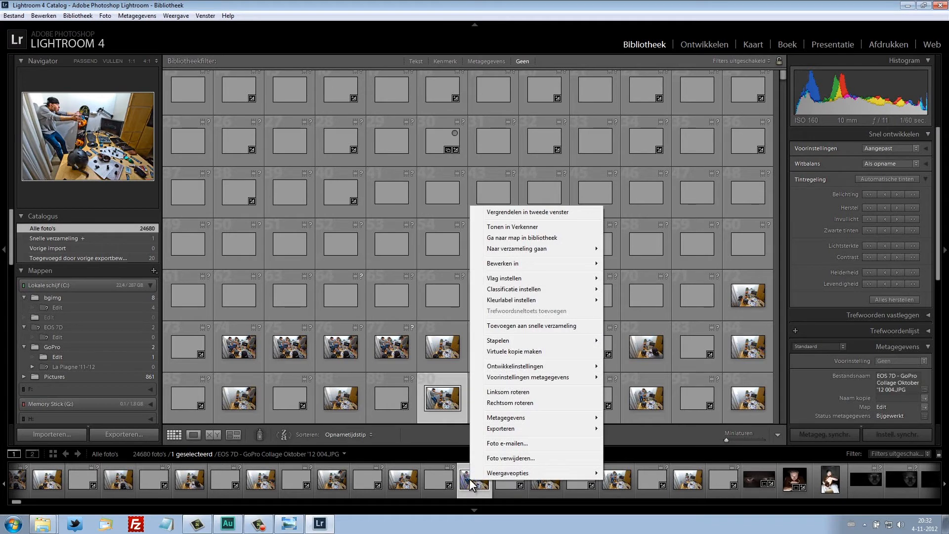
click(463, 477)
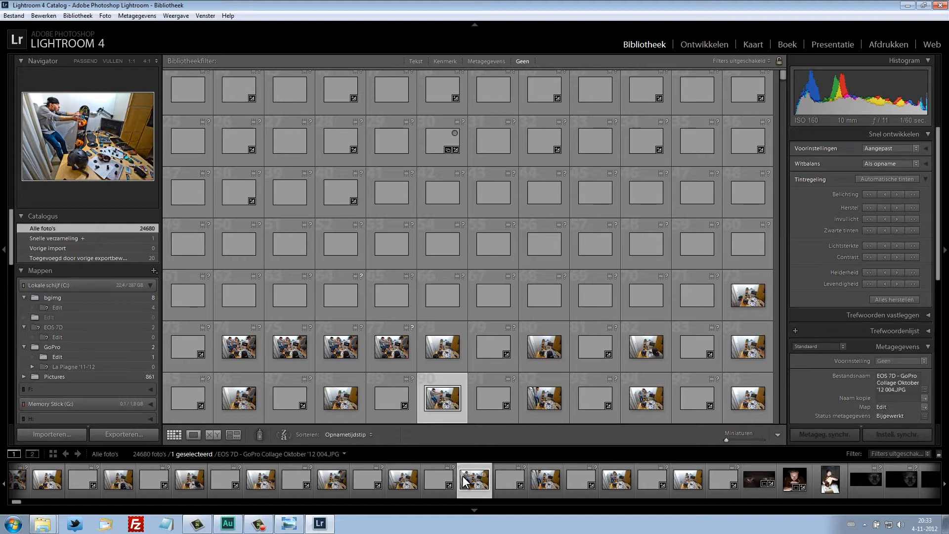
Step: Close Lightroom and launch Adobe Photoshop
mouse_move(293, 523)
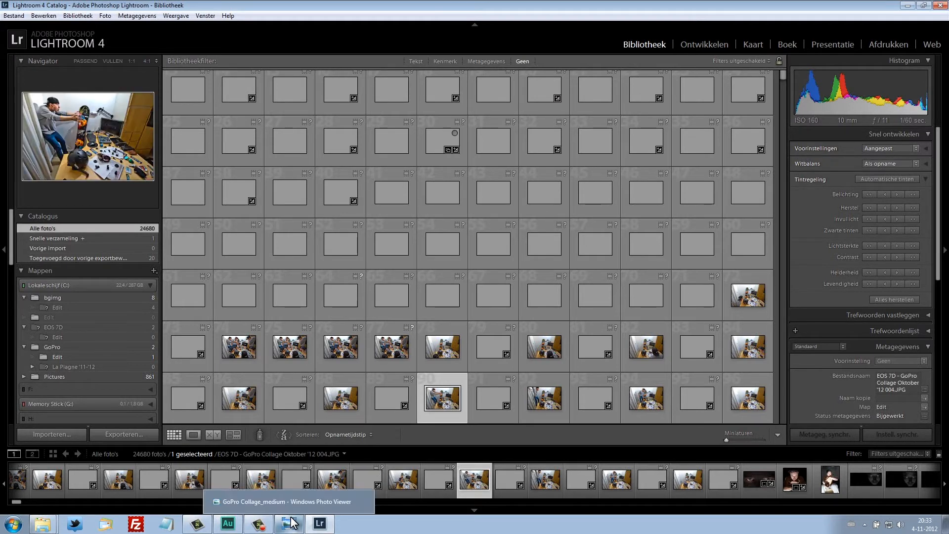
click(939, 6)
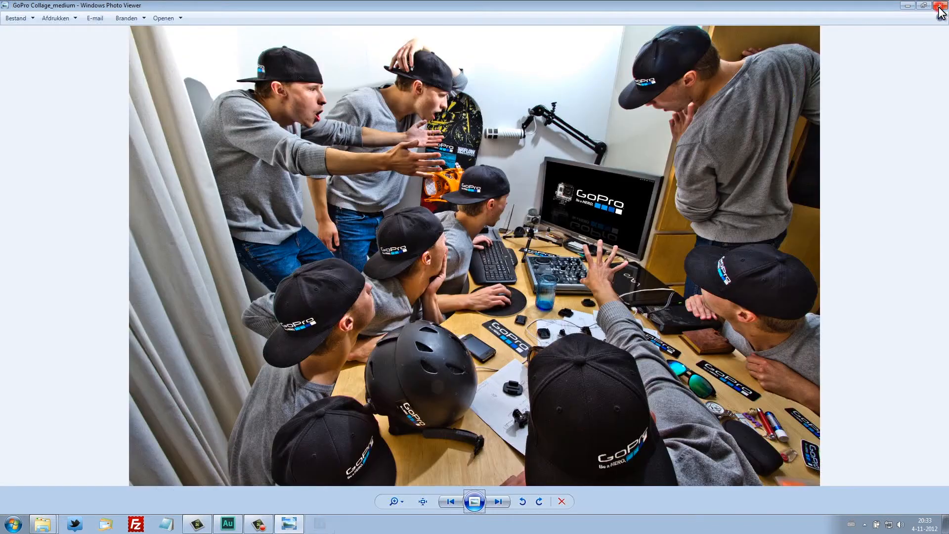
click(13, 525)
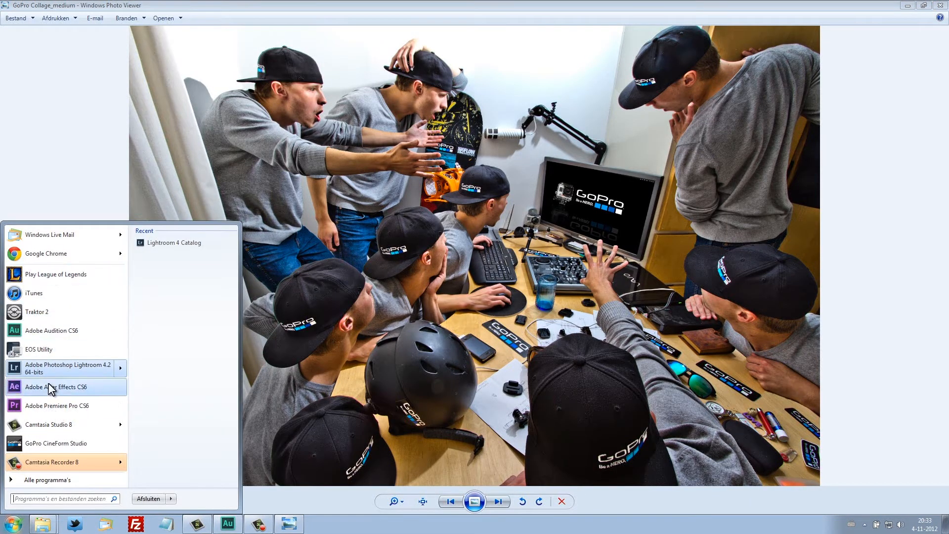
click(51, 387)
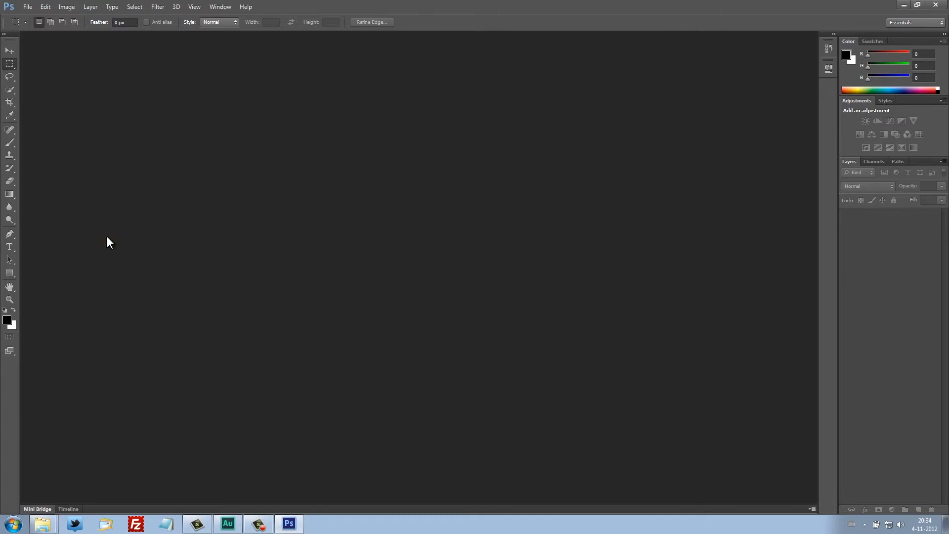
Step: Open the EOS 7D - GoPro Collage Oktober '12 photos 001 to 011 from the Edit folder
key(ctrl+o)
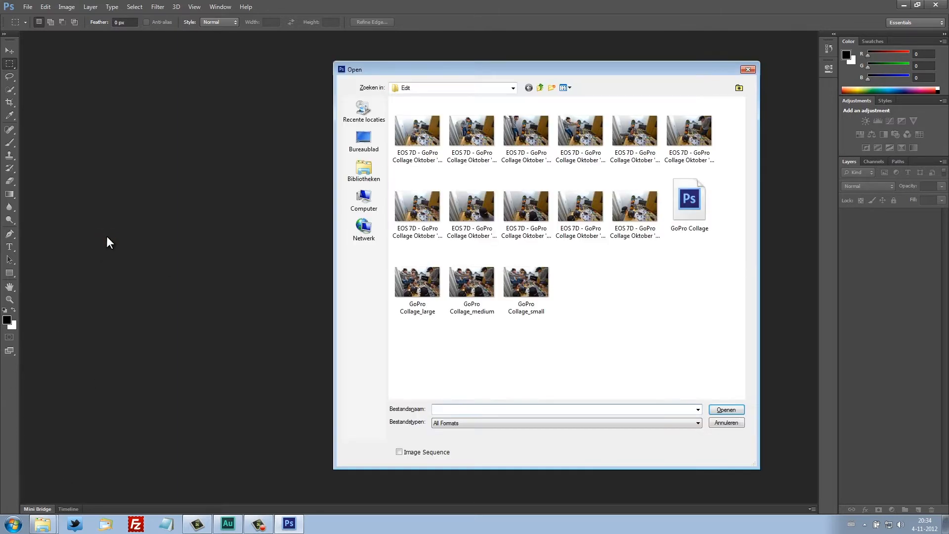
click(649, 219)
shift+click(418, 143)
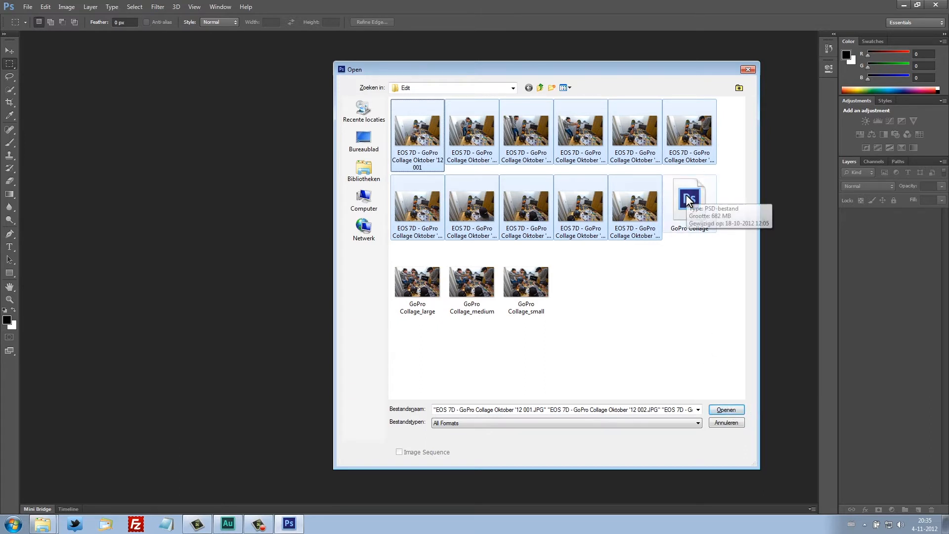
click(727, 411)
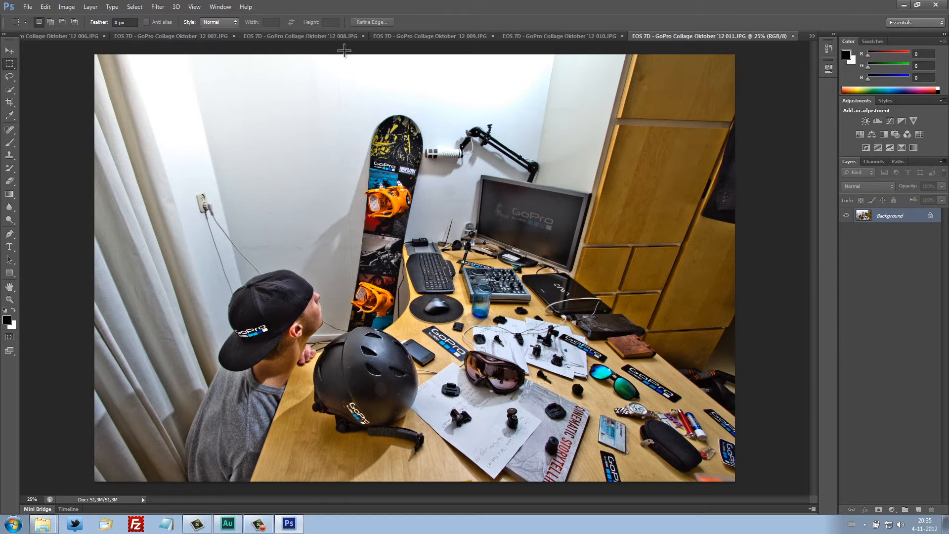
Step: Compare the opened collage photos by viewing 008, 006 and 009 with the Move tool active
key(v)
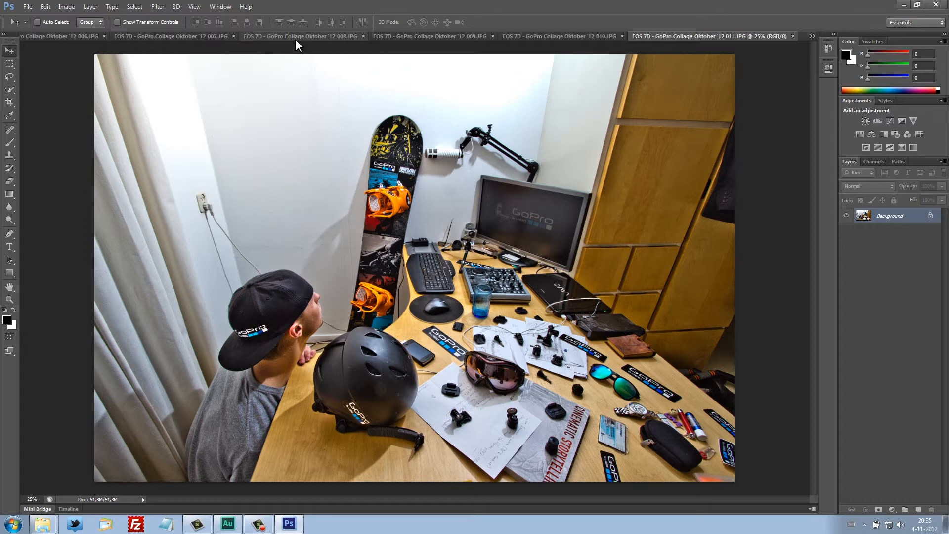
click(295, 38)
click(82, 39)
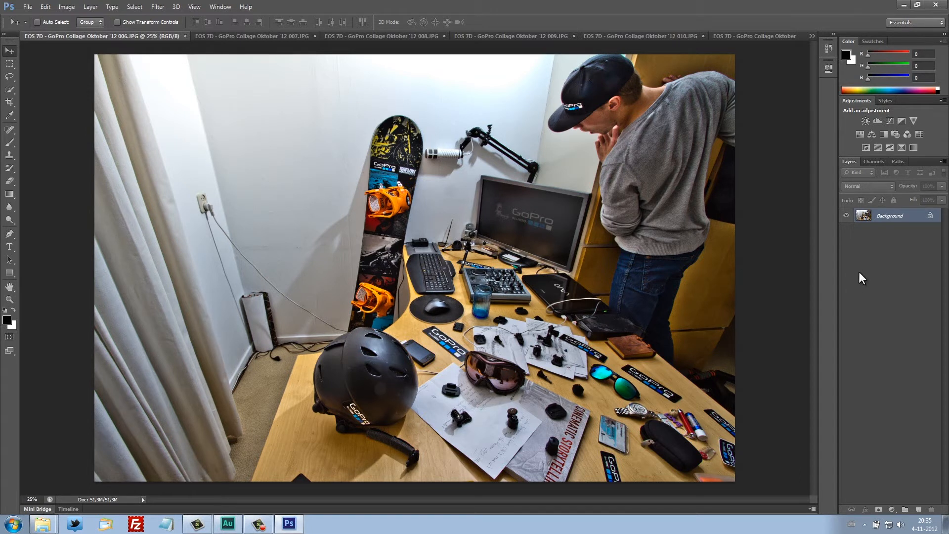
click(506, 37)
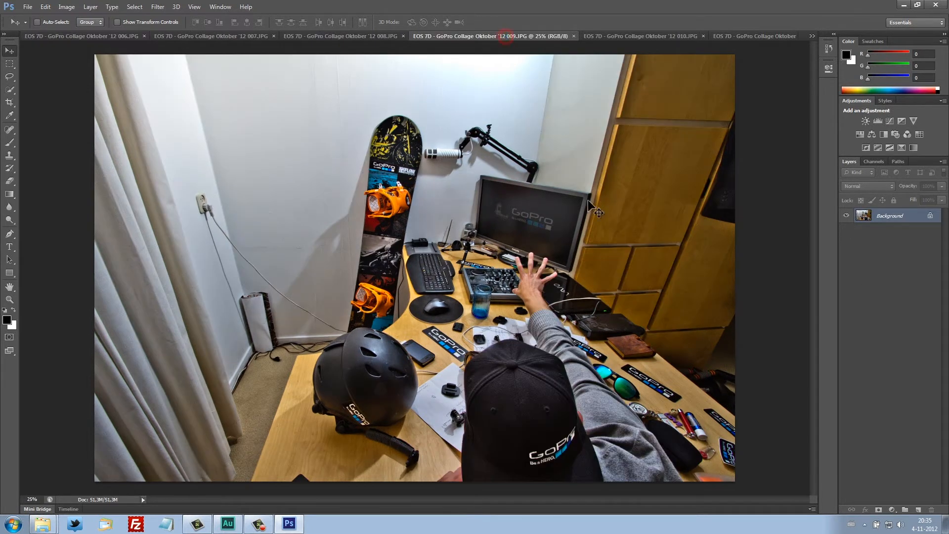
click(58, 37)
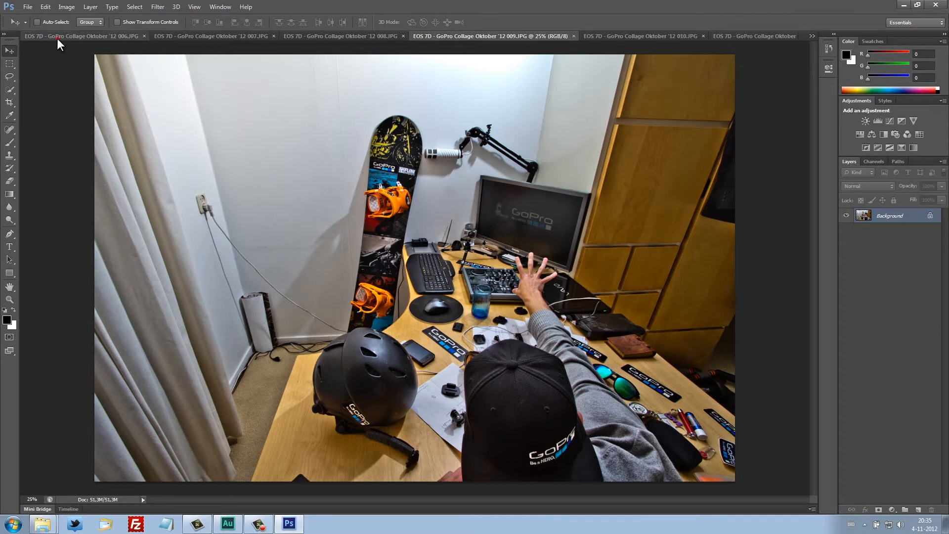
Step: Copy the whole image of photo 007 into the photo 006 document as a new layer
click(229, 43)
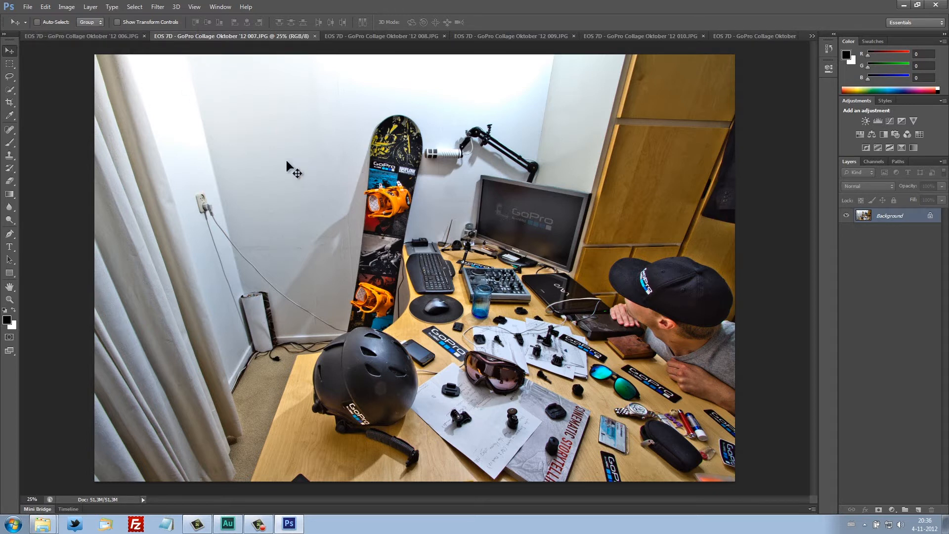
key(ctrl+a)
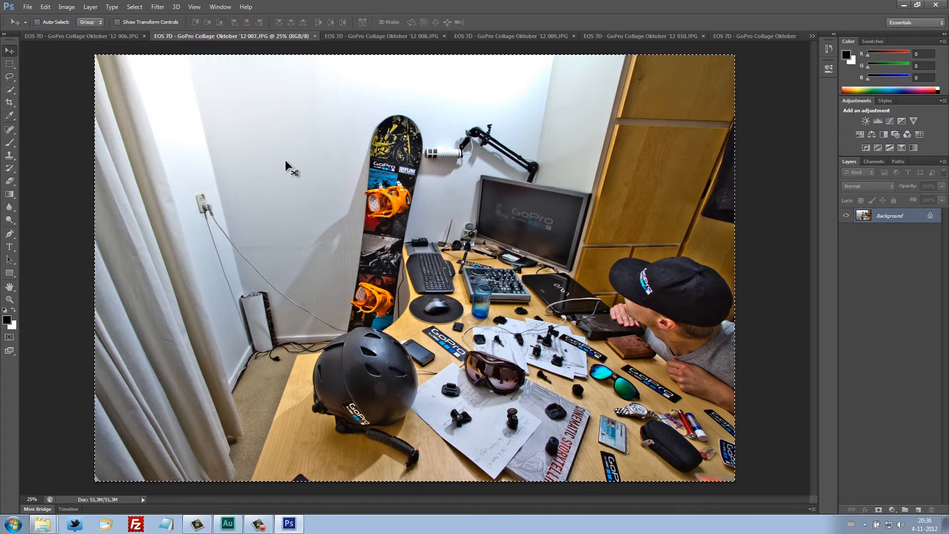
click(37, 36)
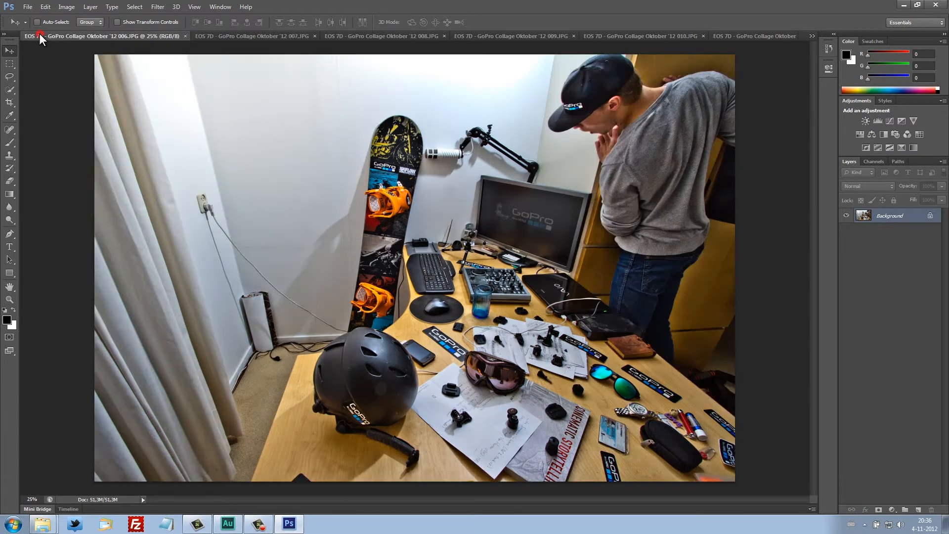
key(ctrl+v)
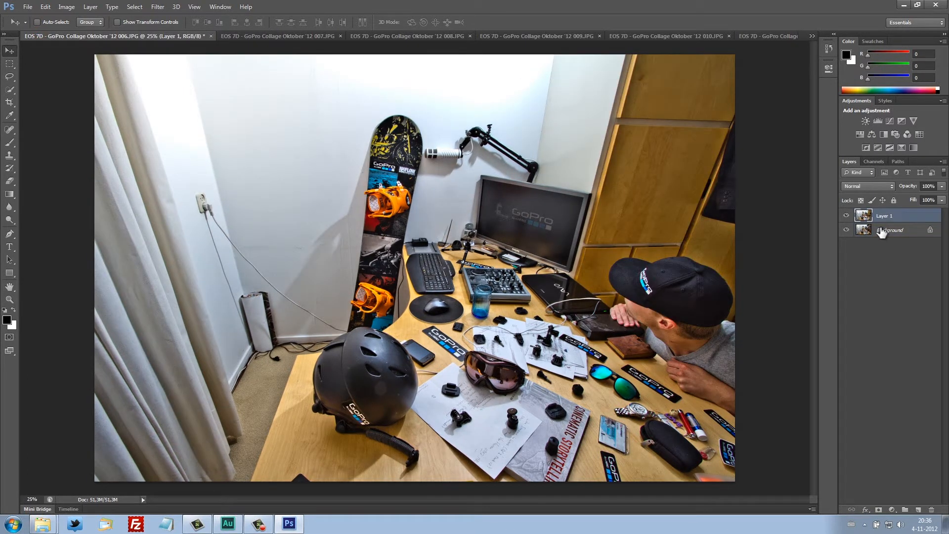
click(329, 36)
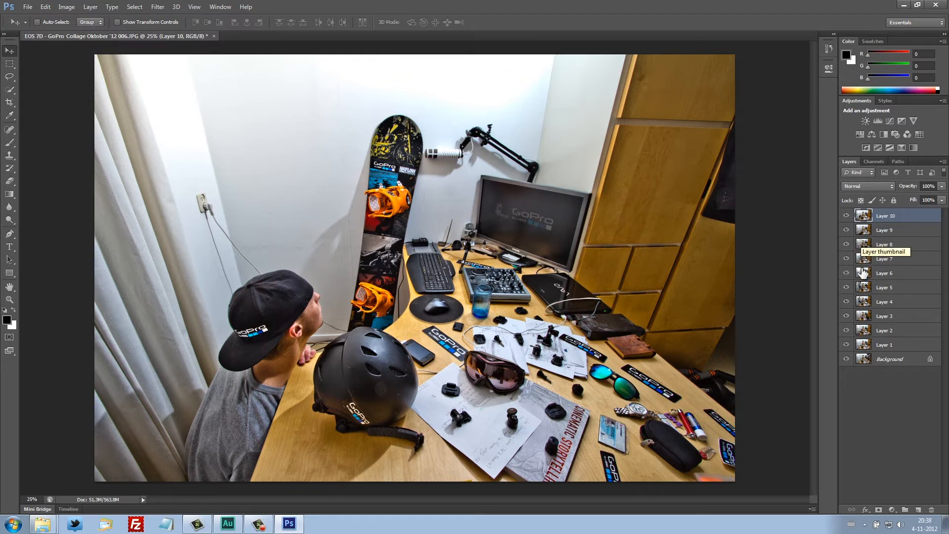
Step: Create a layer group named USED and place it directly above the Background layer
click(906, 510)
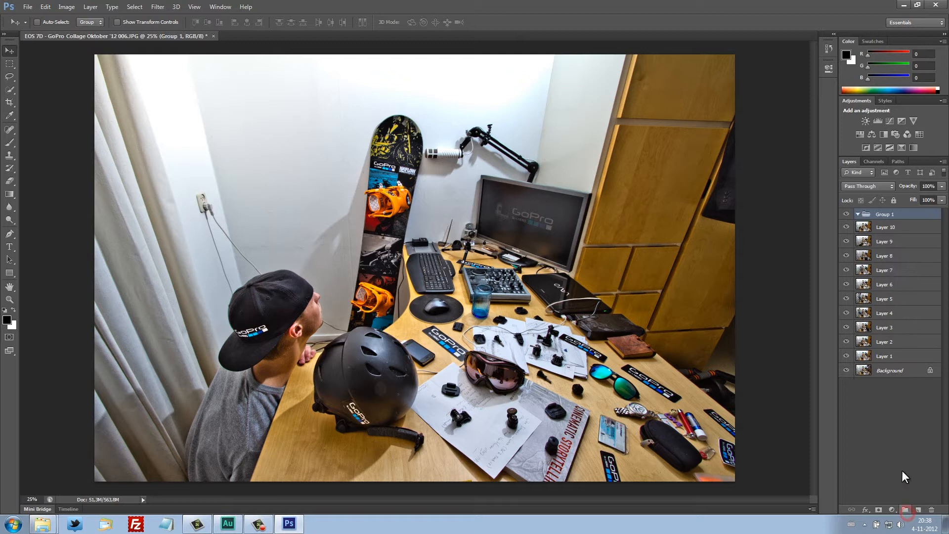
double_click(885, 214)
text(USED)
key(Return)
drag(887, 218, 876, 363)
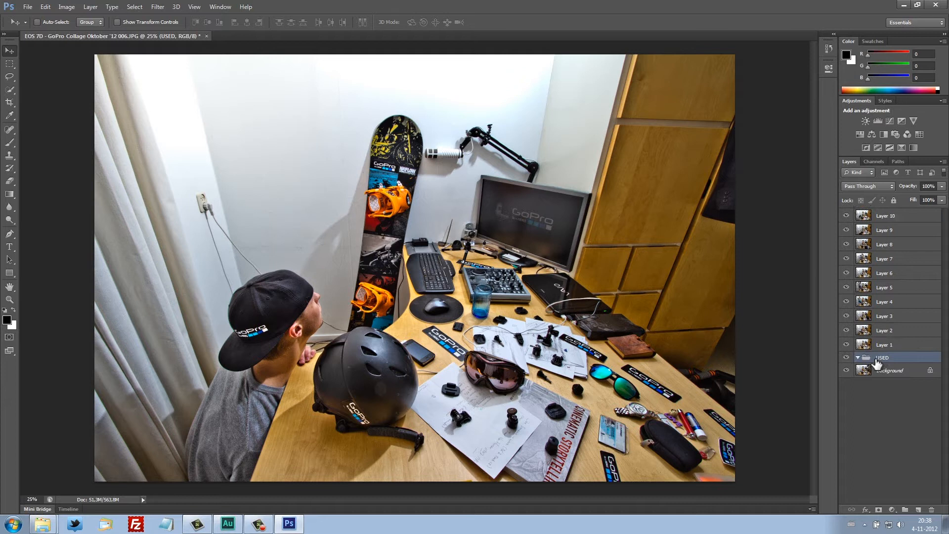
Step: Duplicate the locked Background layer under the name "layer 11"
click(885, 372)
drag(885, 376, 887, 355)
right_click(885, 368)
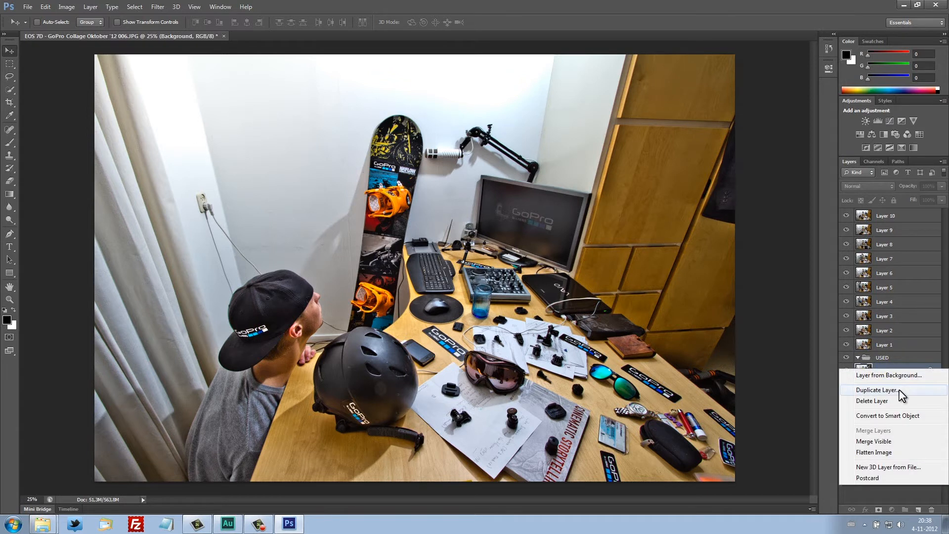
click(899, 390)
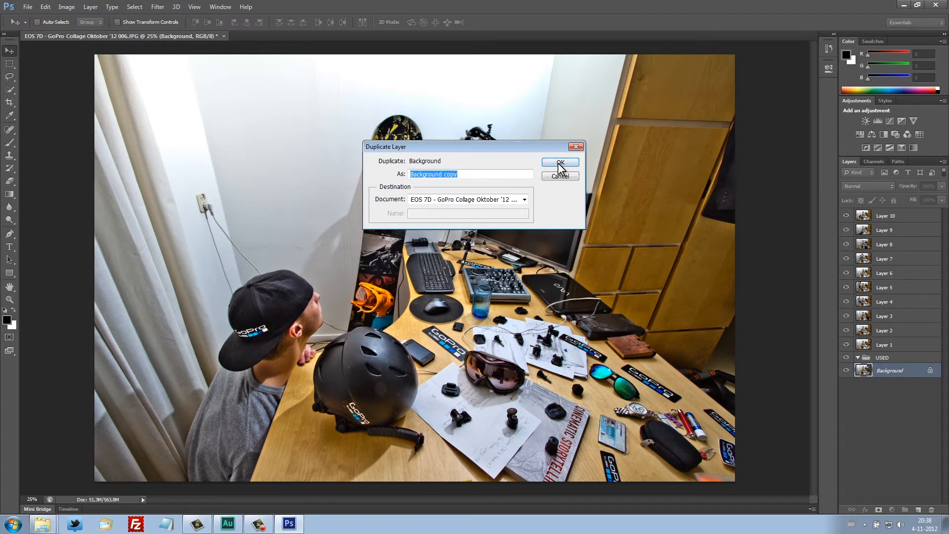
text(layer 11)
click(560, 163)
Step: Delete the original Background layer and move layer 11 directly above the USED group
click(881, 393)
click(885, 385)
key(Delete)
drag(889, 376, 891, 352)
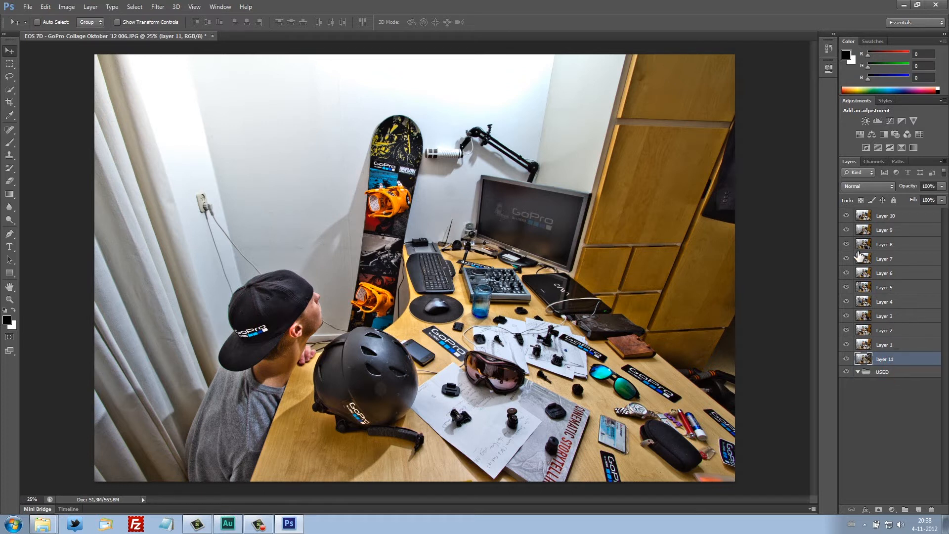
Step: Hide Layer 10 and move Layer 9 to directly above the USED group
click(847, 216)
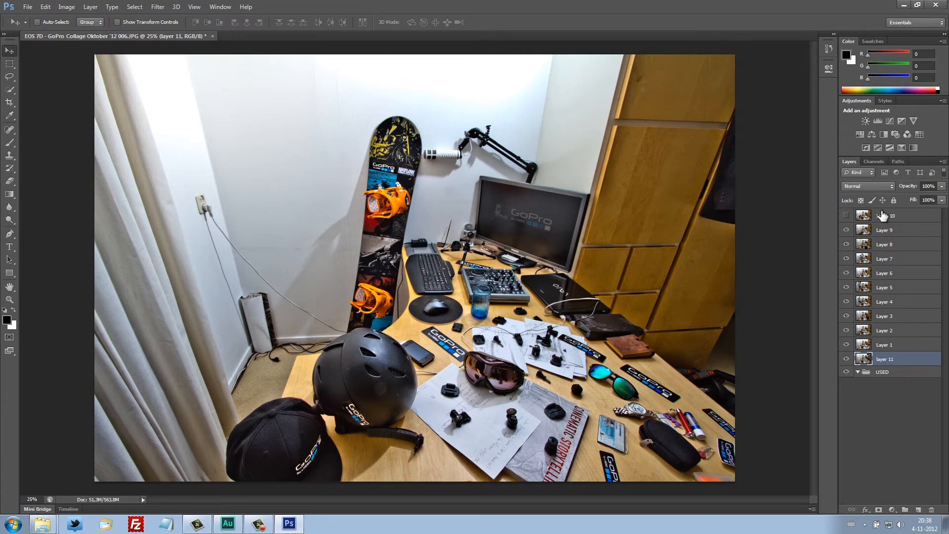
click(886, 233)
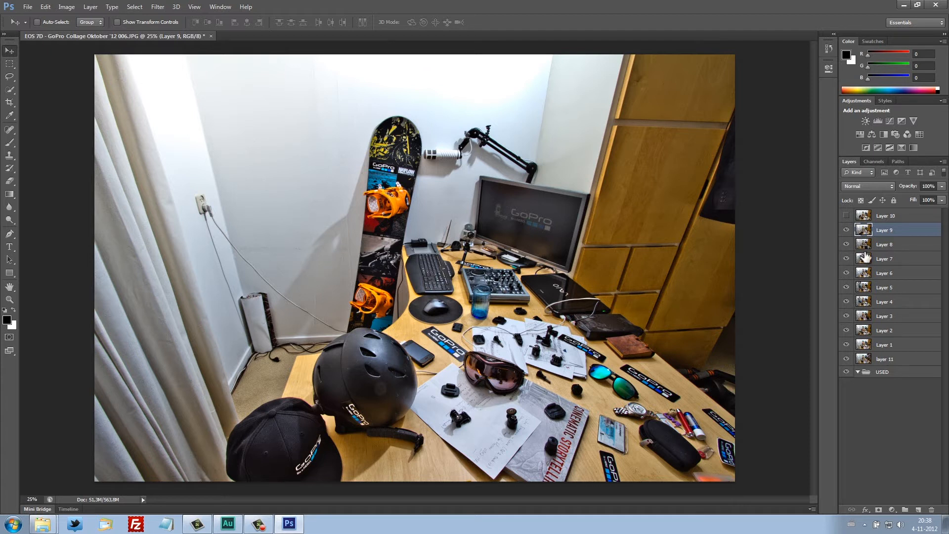
drag(885, 230, 889, 360)
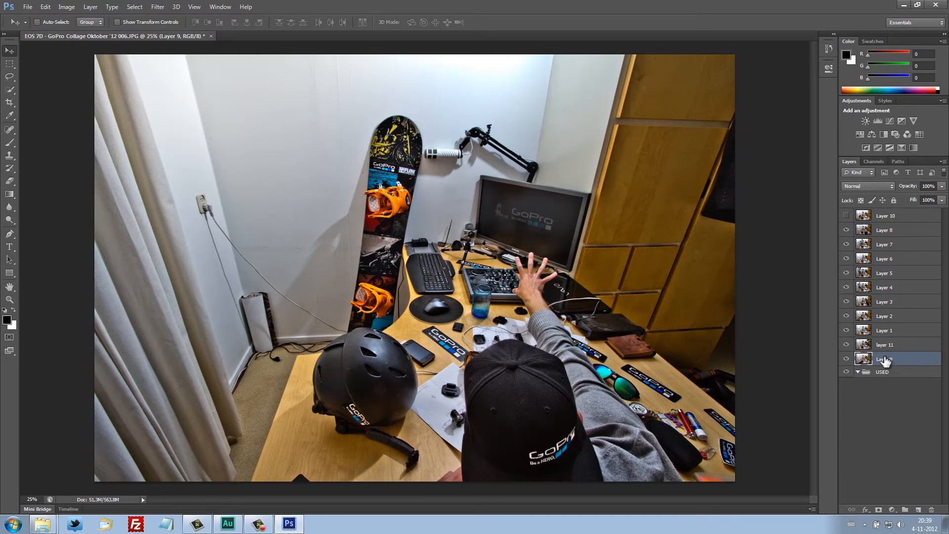
Step: Toggle Layer 10's visibility to compare it with the photo beneath, leaving the layer shown
click(846, 216)
click(847, 216)
click(847, 216)
click(848, 216)
click(847, 216)
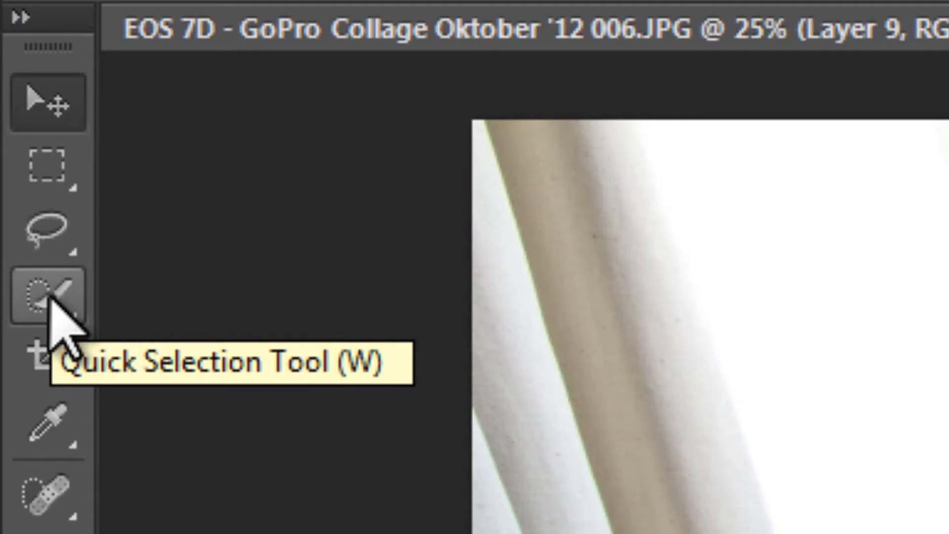
Step: Activate the Quick Selection Tool and make Layer 10 the active layer, checking by its visibility which photo it holds
click(50, 297)
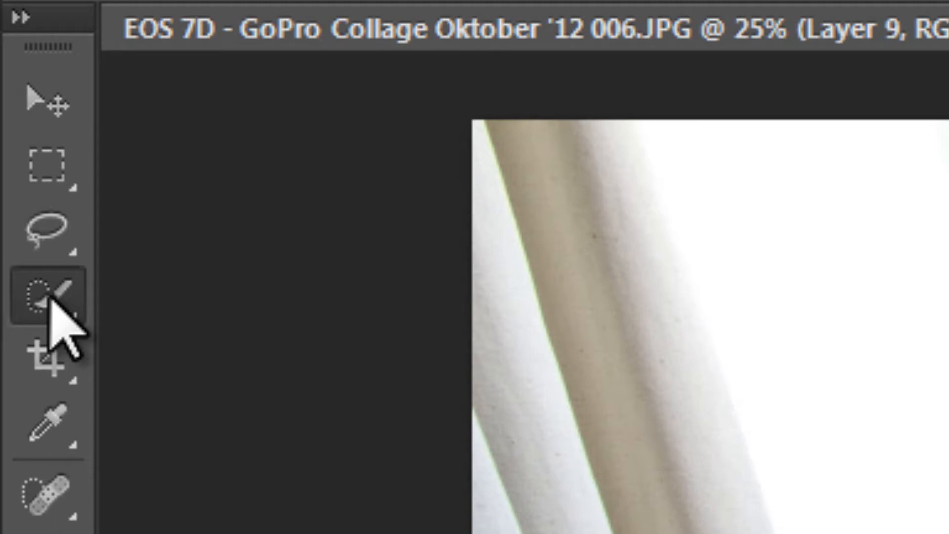
right_click(50, 299)
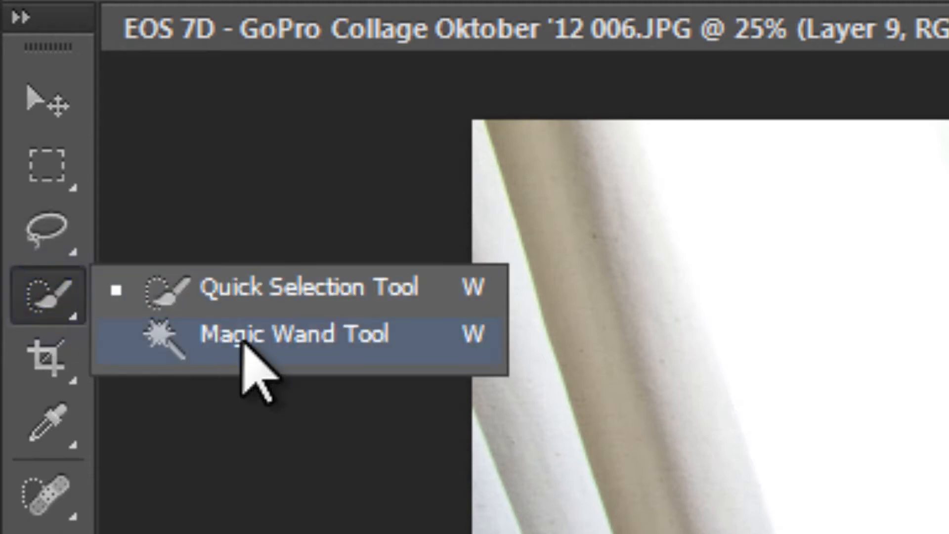
click(237, 288)
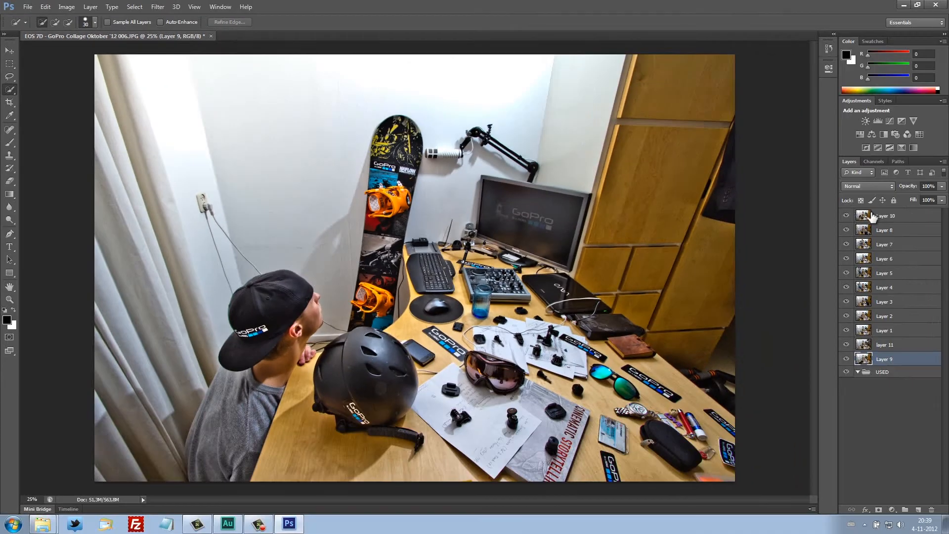
click(883, 216)
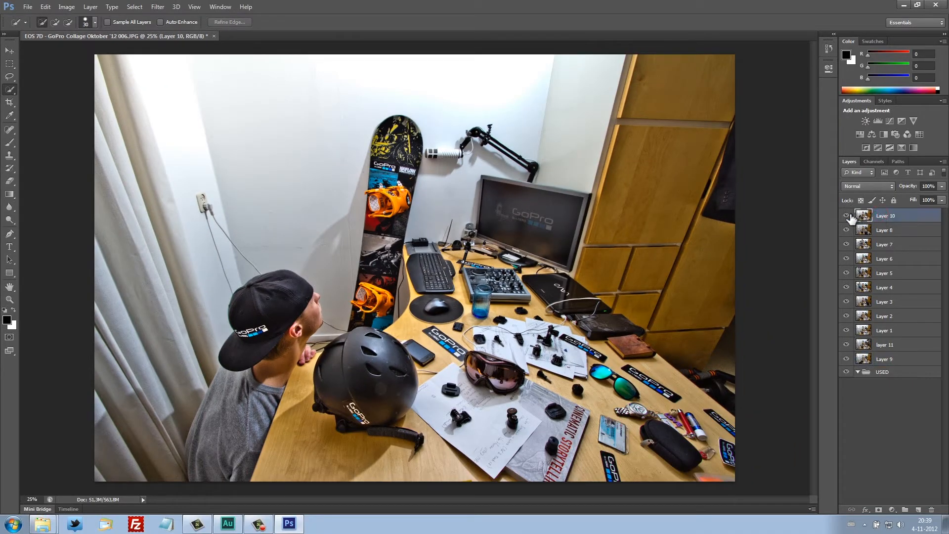
click(847, 216)
click(846, 216)
Step: Quick-select the crouching figure with the surrounding curtain and wall on Layer 10 and copy the selection to a new layer
mouse_move(249, 286)
mouse_down()
mouse_move(303, 281)
mouse_move(306, 329)
mouse_move(292, 369)
mouse_move(220, 455)
mouse_up()
mouse_move(149, 382)
mouse_down()
mouse_move(195, 383)
mouse_move(133, 329)
mouse_move(96, 243)
mouse_up()
drag(240, 287, 267, 279)
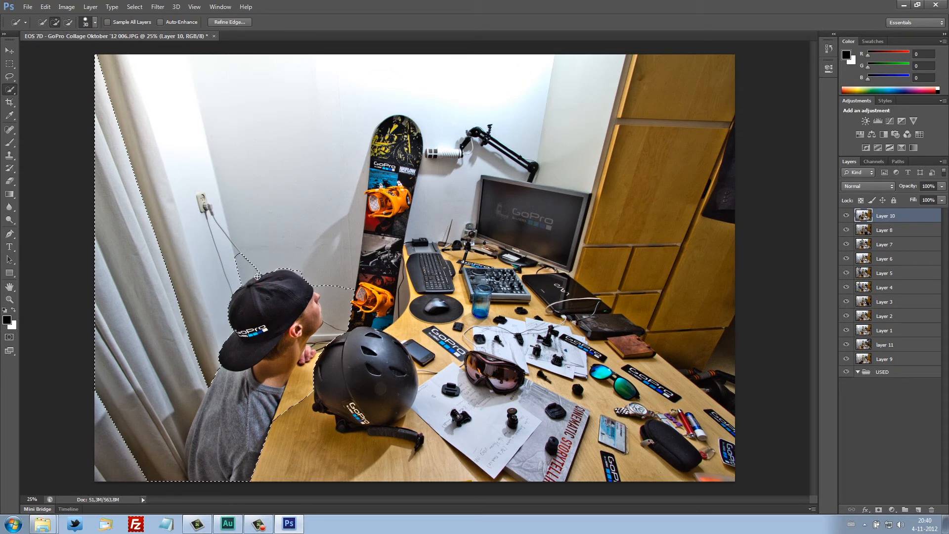
click(246, 290)
drag(239, 292, 234, 288)
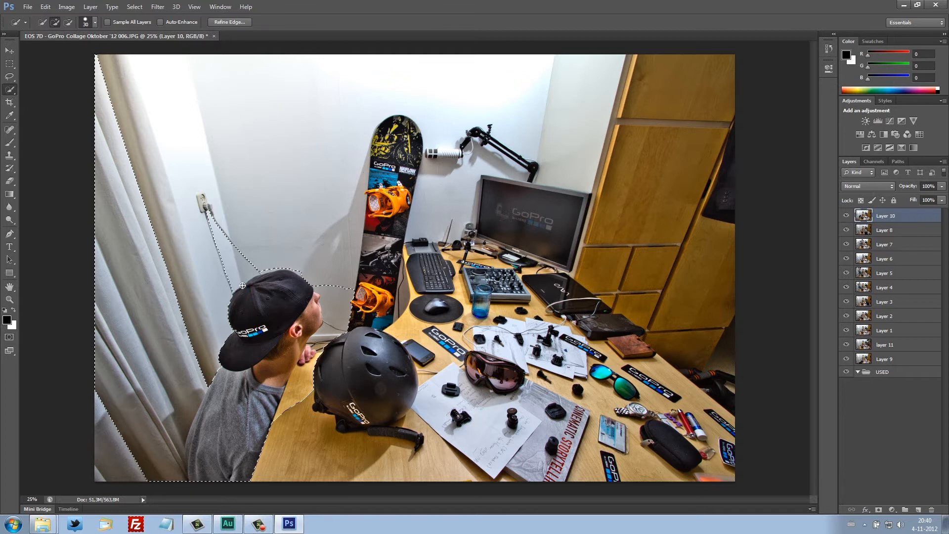
click(226, 324)
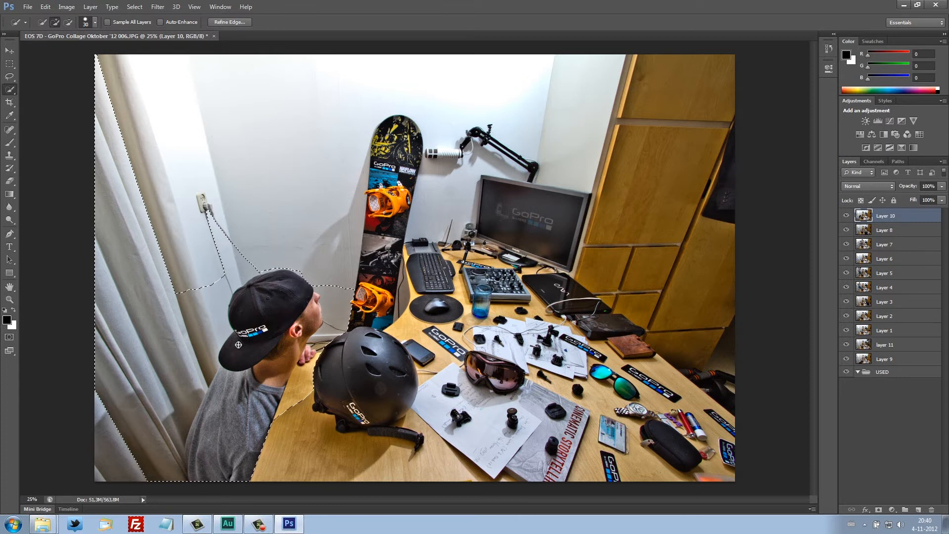
right_click(238, 345)
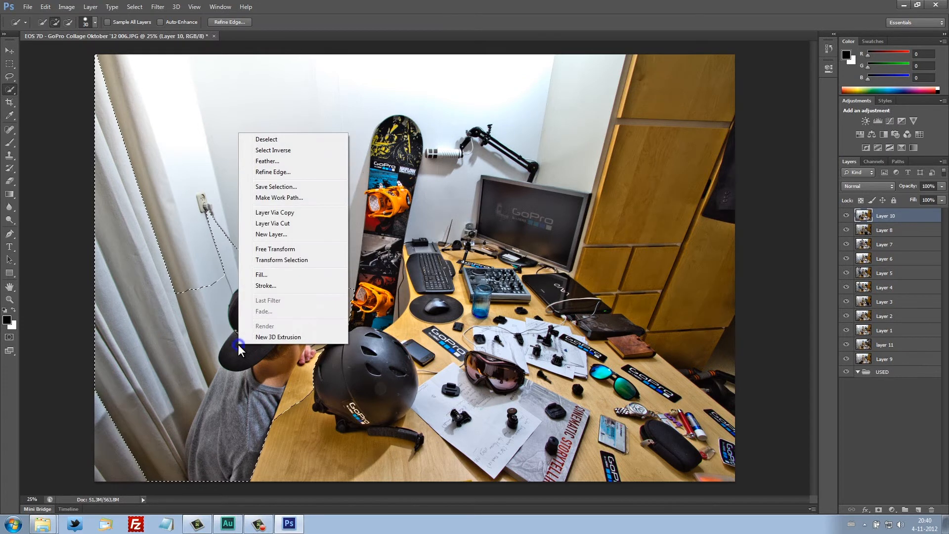
click(293, 210)
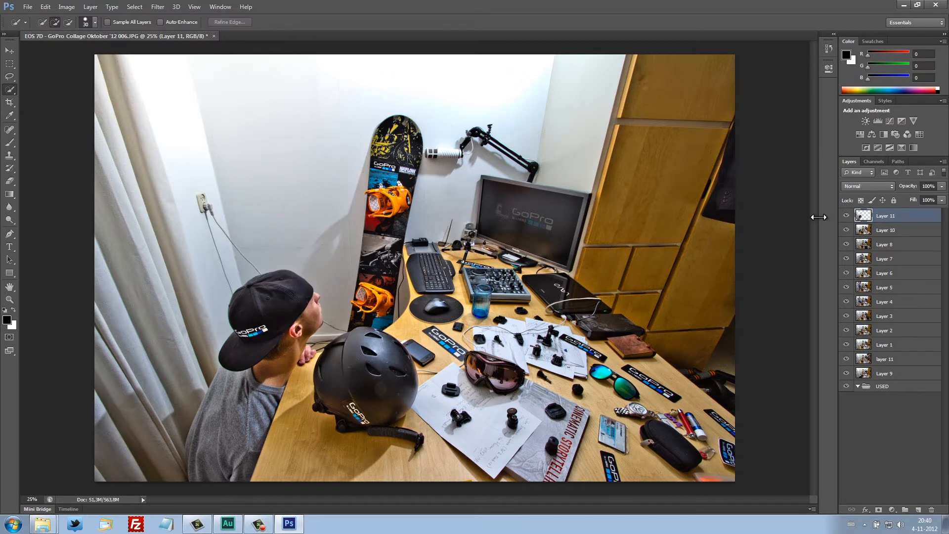
Step: Toggle Layer 10's visibility to check the copied cutout over the photo beneath, leaving Layer 10 hidden
click(846, 230)
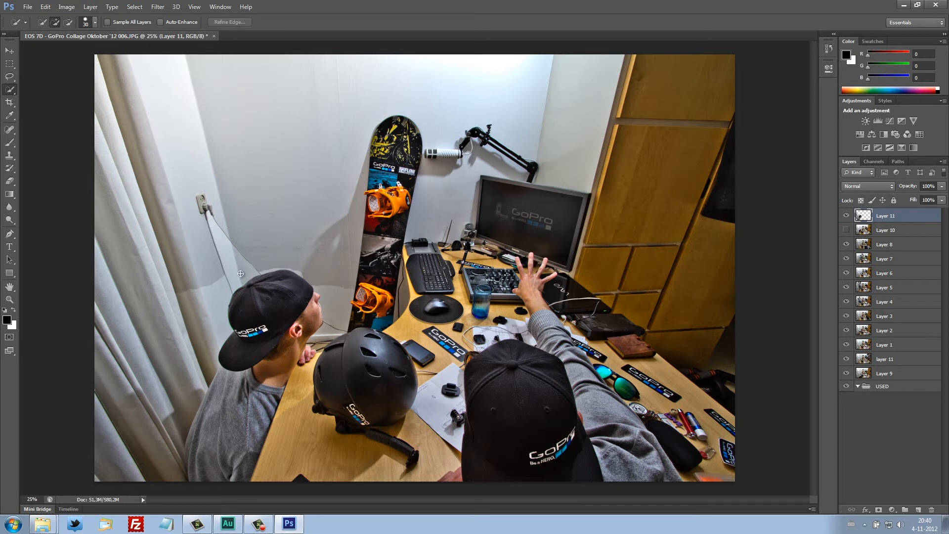
click(880, 231)
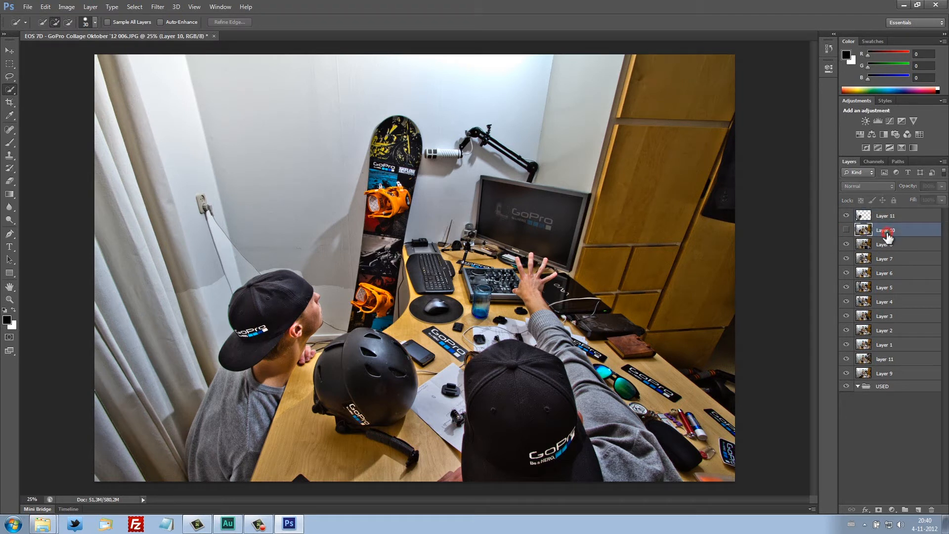
click(847, 230)
click(848, 230)
click(848, 230)
click(848, 230)
click(848, 231)
click(848, 231)
Step: Move Layer 10 into the USED group and hide Layer 11 to work on Layer 8
drag(900, 231, 896, 387)
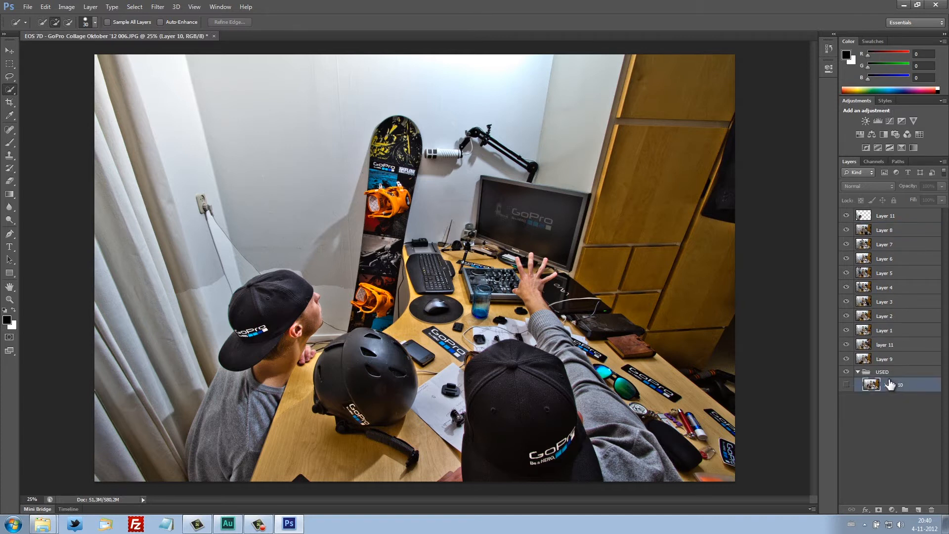
click(846, 216)
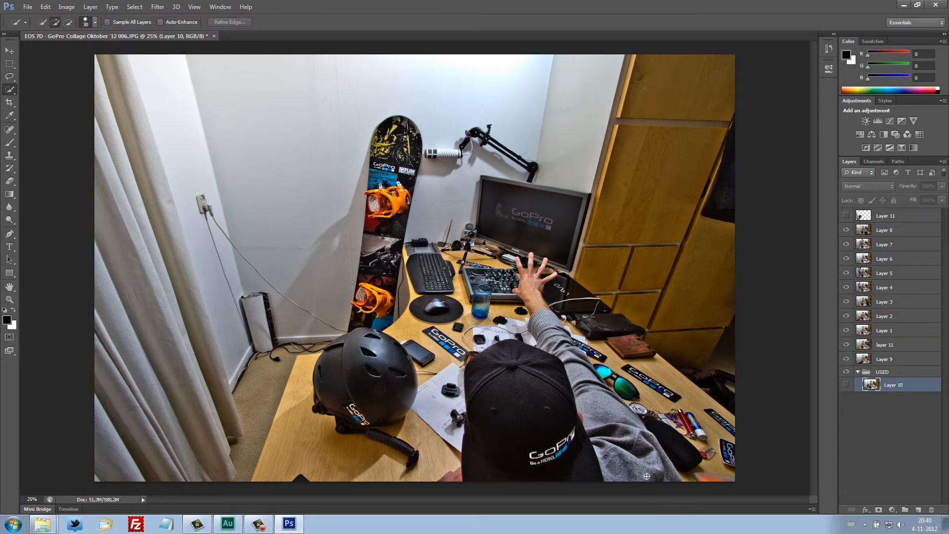
click(899, 230)
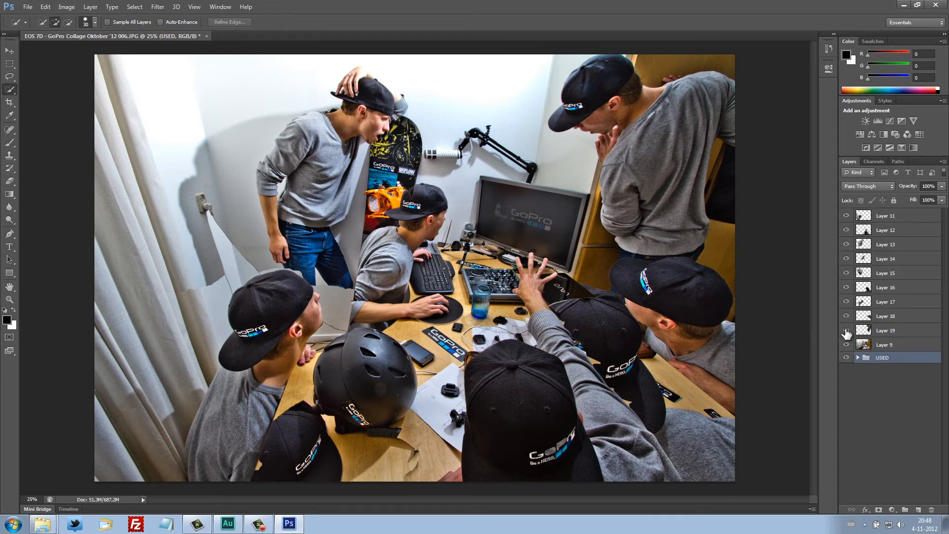
click(858, 357)
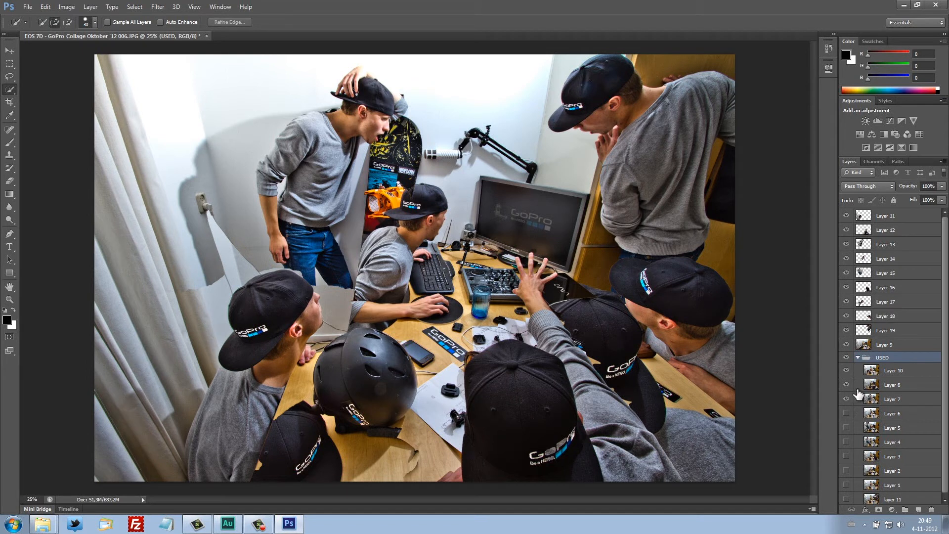
click(885, 385)
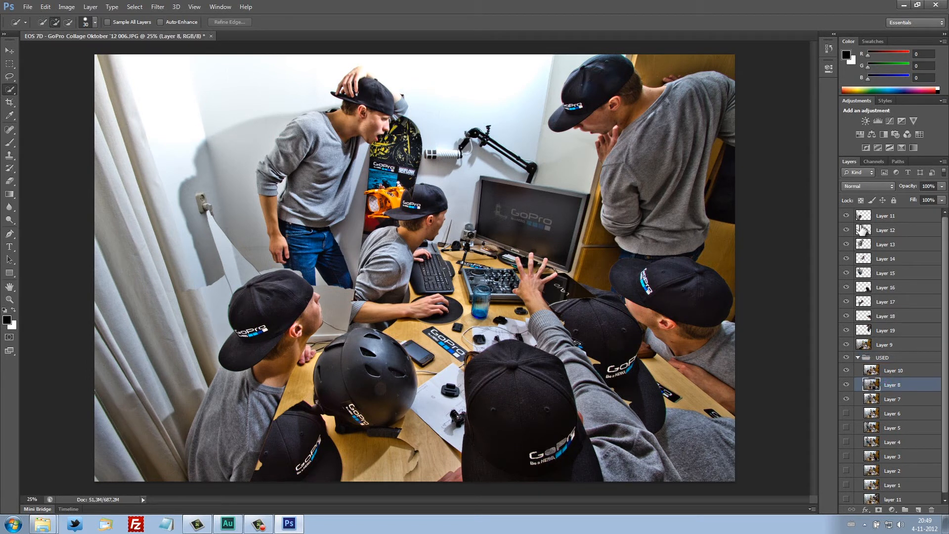
click(865, 358)
click(858, 358)
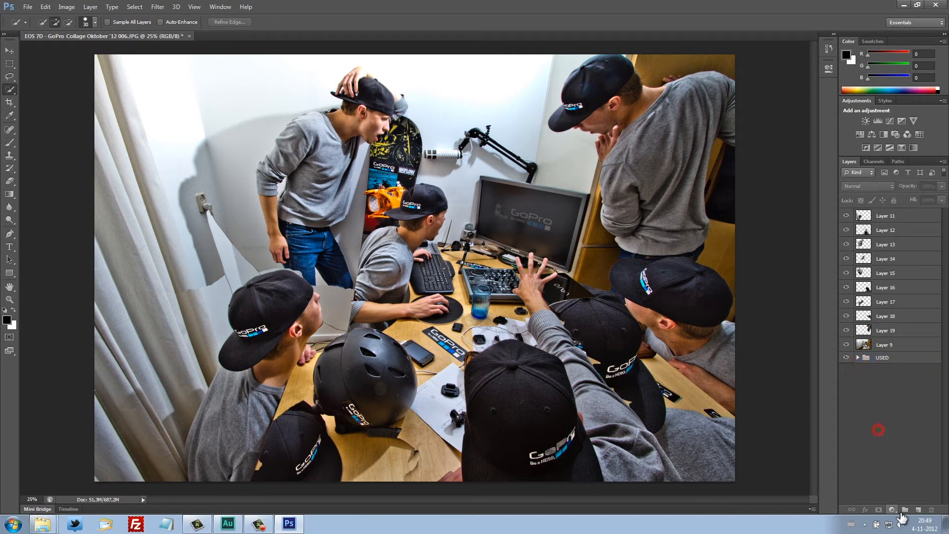
Step: Create a new layer group at the top of the layer stack and name it BITS
click(905, 510)
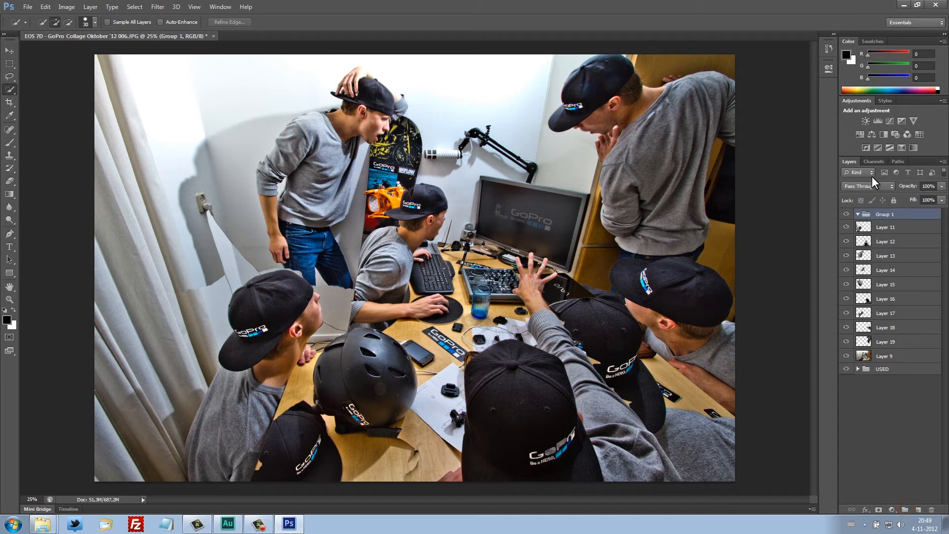
double_click(885, 214)
text(BITS)
key(Return)
Step: Move the cutout layers, Layer 11 through Layer 19, into the BITS group, keeping Layer 9 outside it
click(894, 230)
shift+click(893, 357)
drag(894, 317, 884, 279)
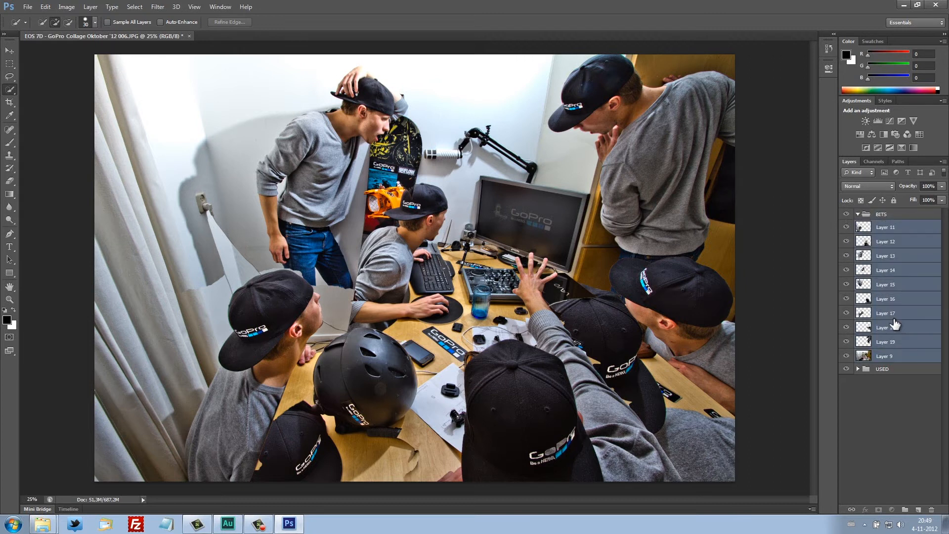
ctrl+click(897, 355)
drag(899, 289, 889, 264)
drag(889, 227, 883, 217)
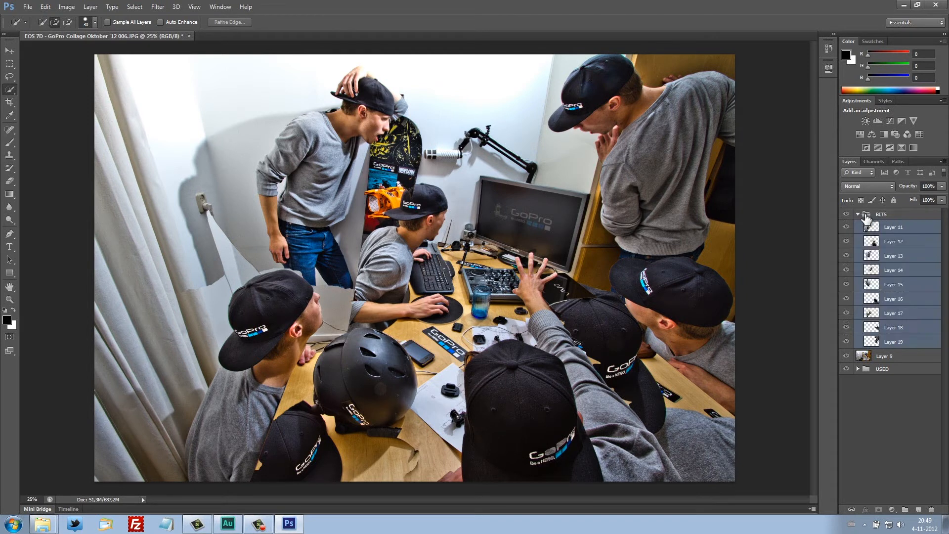
Step: Hide the BITS group, Layer 9 and Layer 10 to expose the Layer 8 photo in the USED group
click(846, 214)
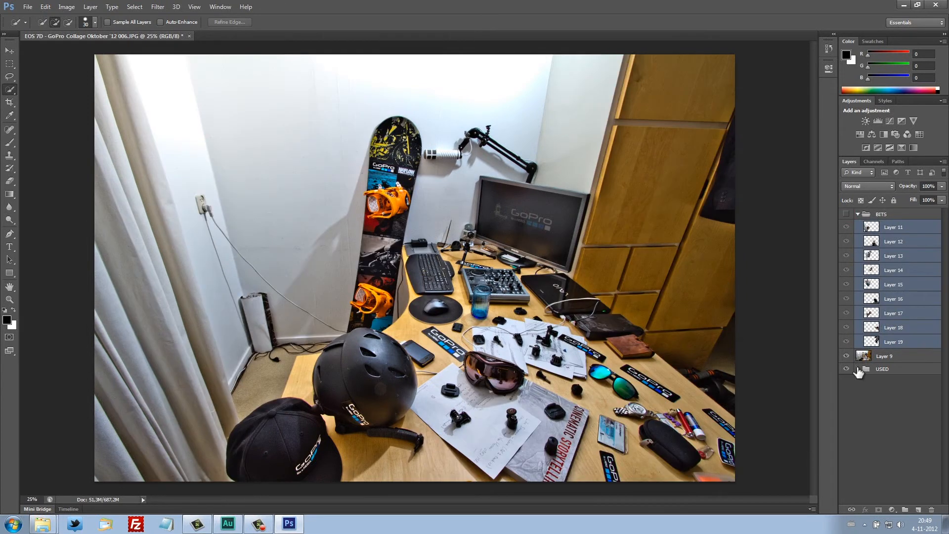
click(858, 369)
click(846, 356)
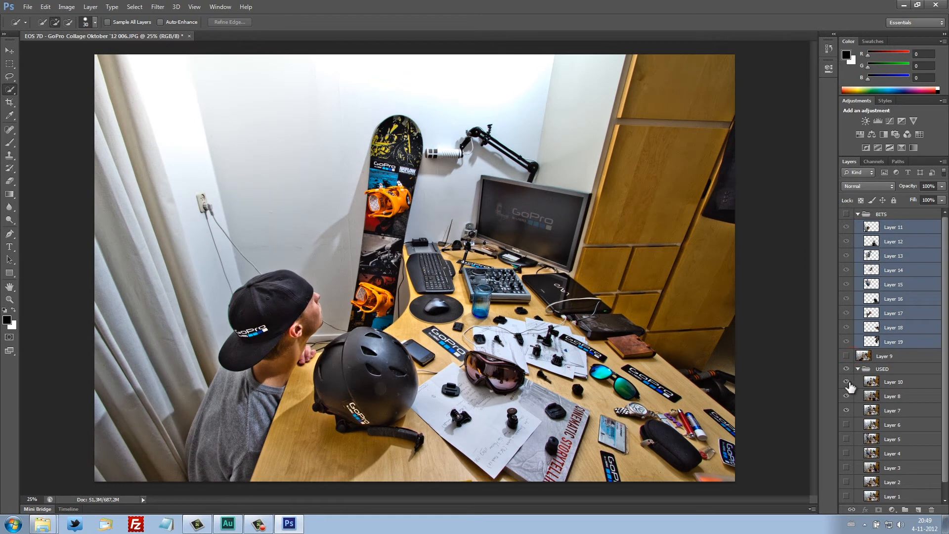
click(847, 382)
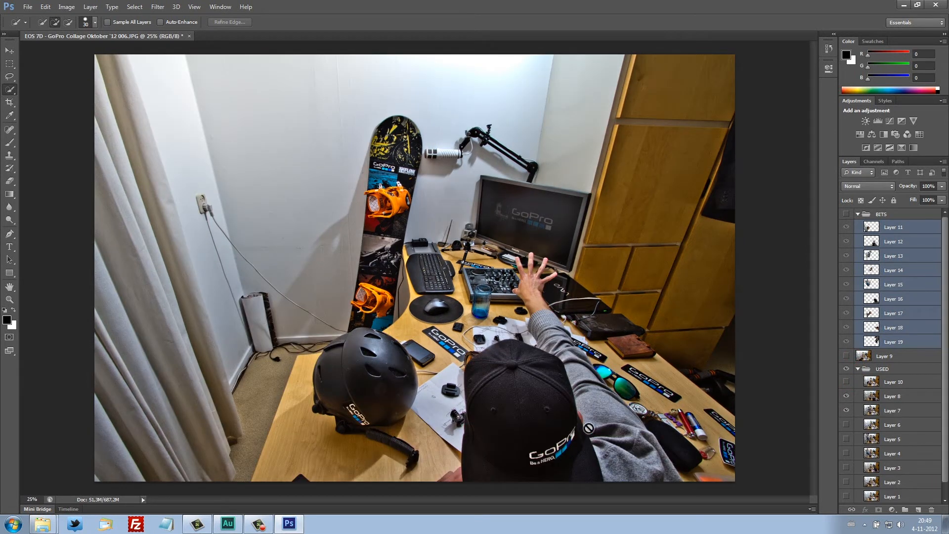
Step: Copy the figure reaching over the desk from Layer 8 to a new layer using Quick Selection, and place it below Layer 12 in BITS
click(893, 396)
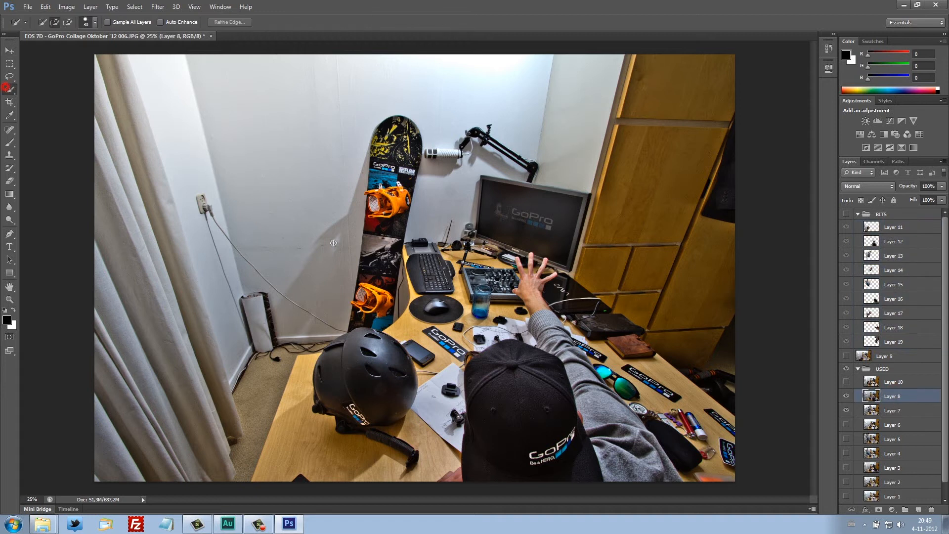
mouse_move(536, 417)
mouse_down()
mouse_move(576, 482)
mouse_move(551, 451)
mouse_move(587, 440)
mouse_move(633, 479)
mouse_move(517, 417)
mouse_move(483, 480)
mouse_move(471, 457)
mouse_move(443, 480)
mouse_up()
right_click(512, 445)
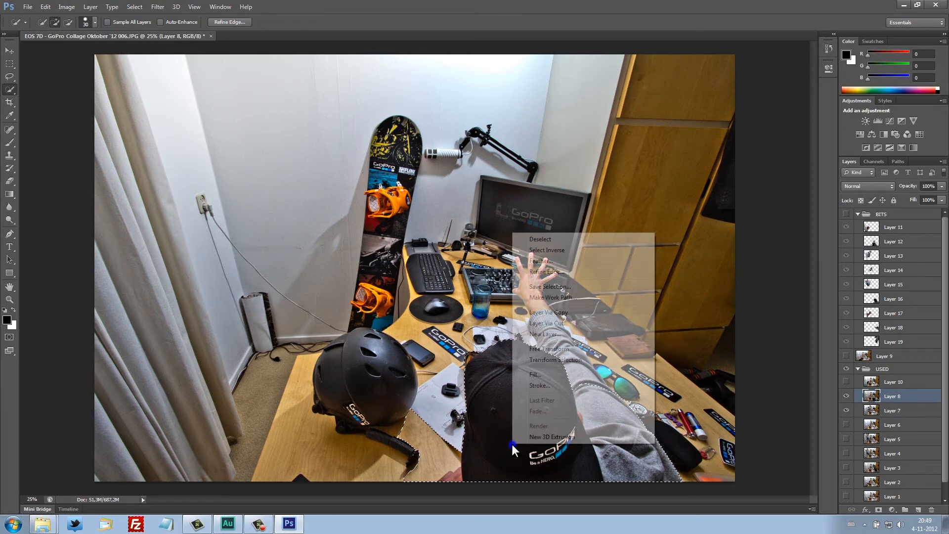
click(587, 314)
drag(893, 399, 899, 245)
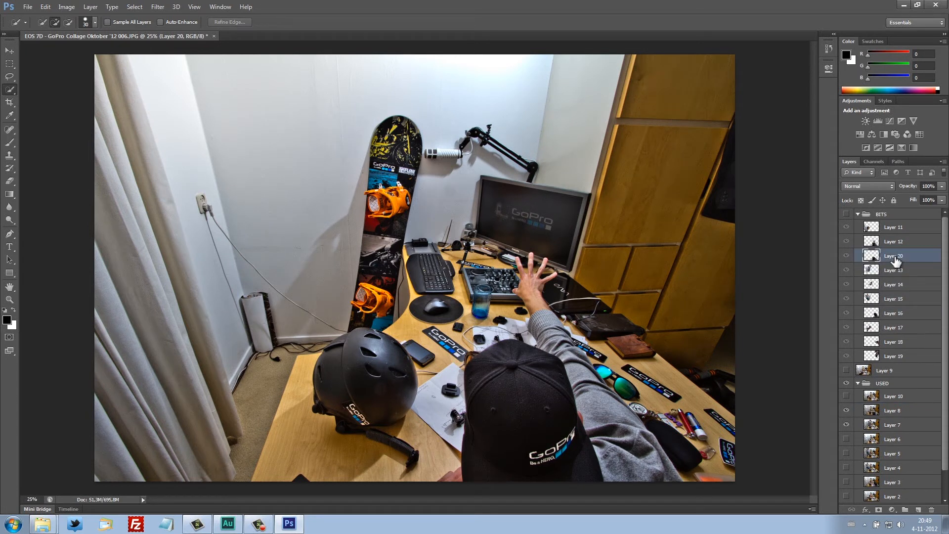
Step: Hide and collapse the USED group, and show Layer 9 and the BITS group again
click(847, 383)
click(856, 382)
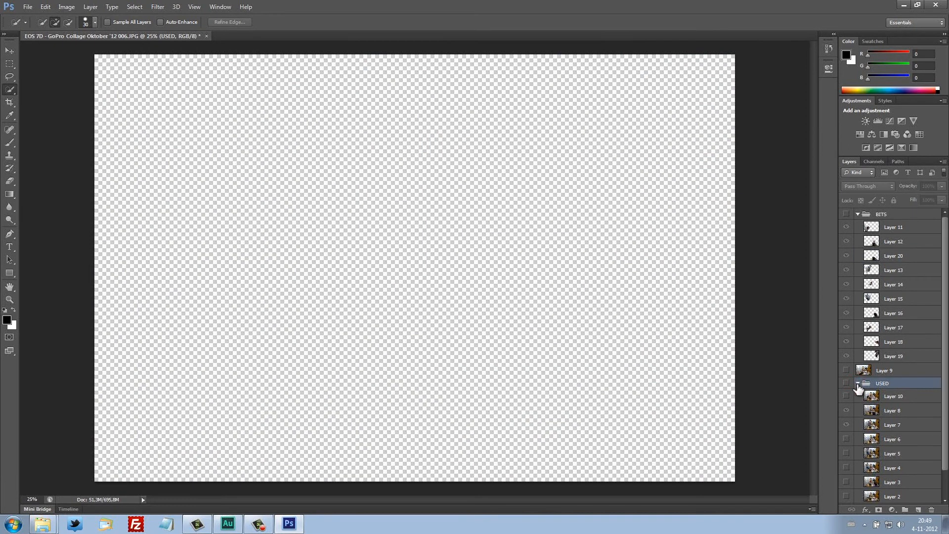
click(858, 384)
click(846, 371)
click(847, 214)
Step: Compare the composite with and without the Layer 11 cutout, and make Layer 11 the active layer
click(890, 241)
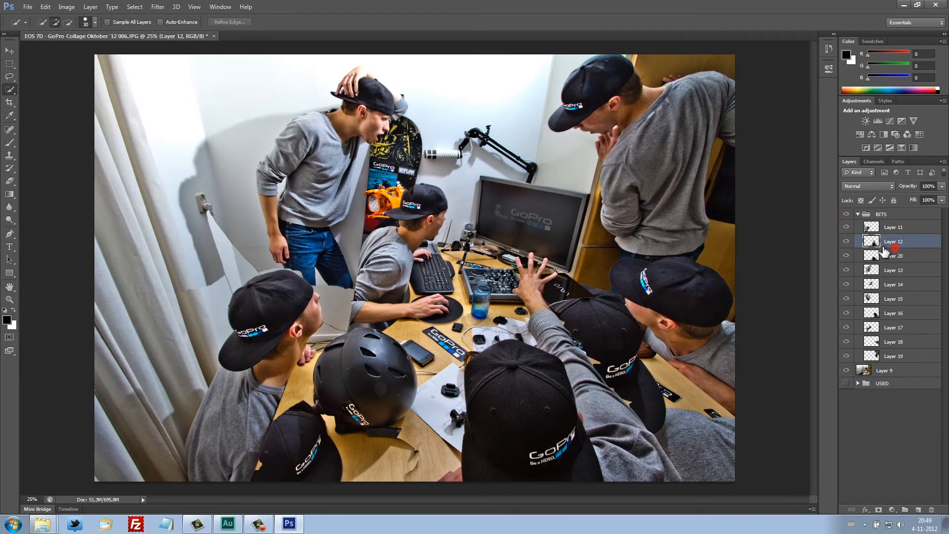
click(847, 227)
click(847, 227)
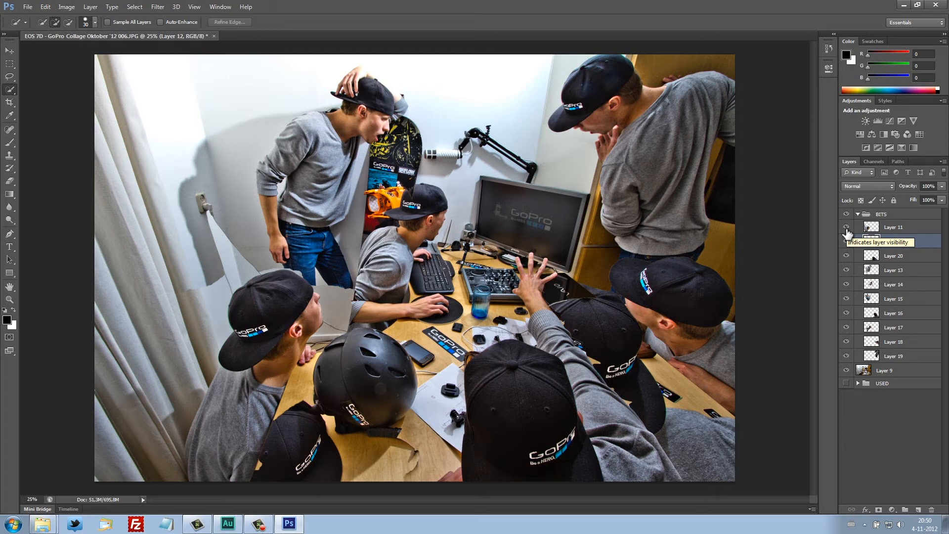
click(886, 227)
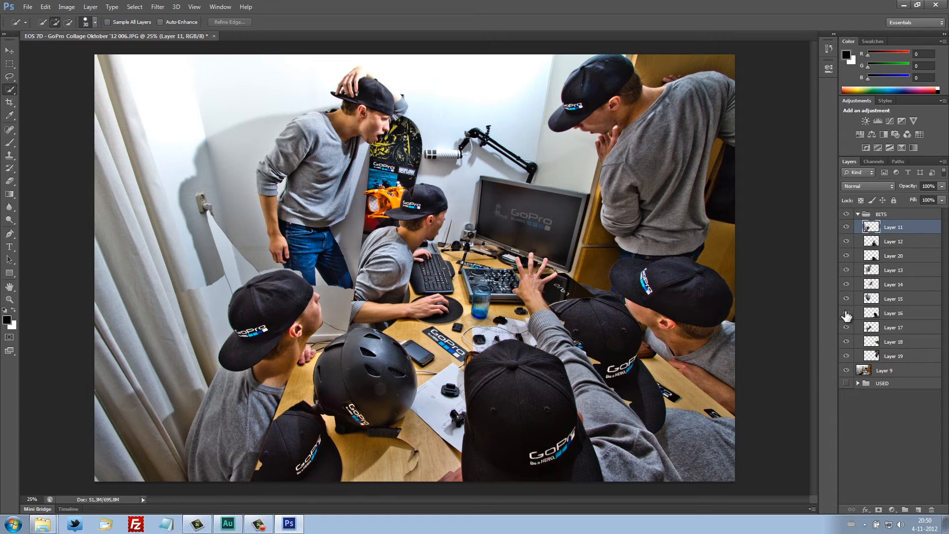
Step: Hide the cutout layers in the BITS group one by one from Layer 11 down, leaving only Layer 19 shown over Layer 9
click(847, 227)
click(846, 241)
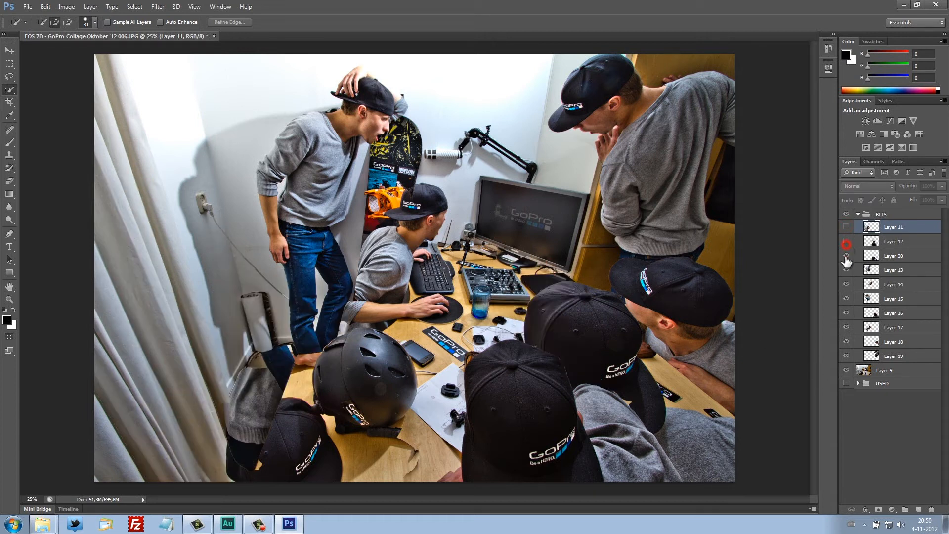
click(846, 255)
click(846, 270)
click(846, 285)
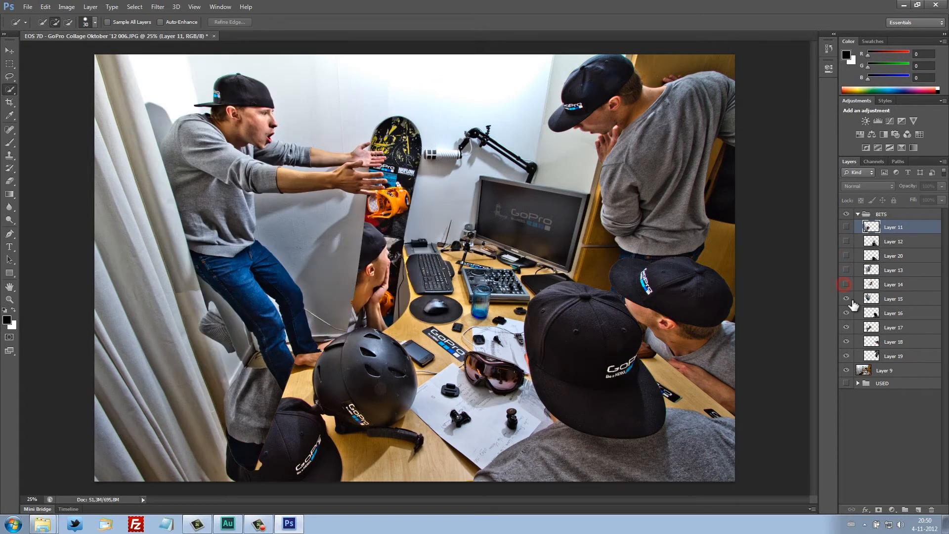
click(847, 298)
click(846, 313)
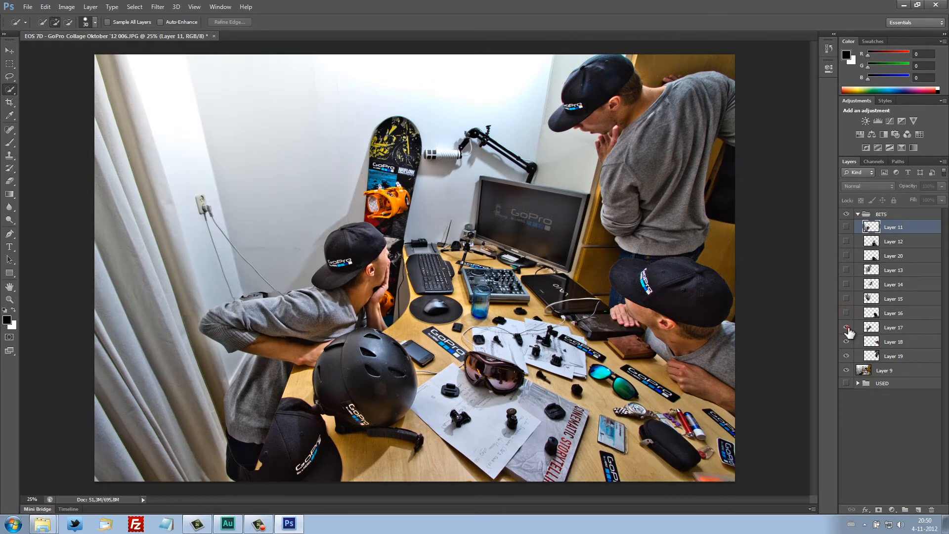
click(847, 327)
click(847, 342)
click(847, 356)
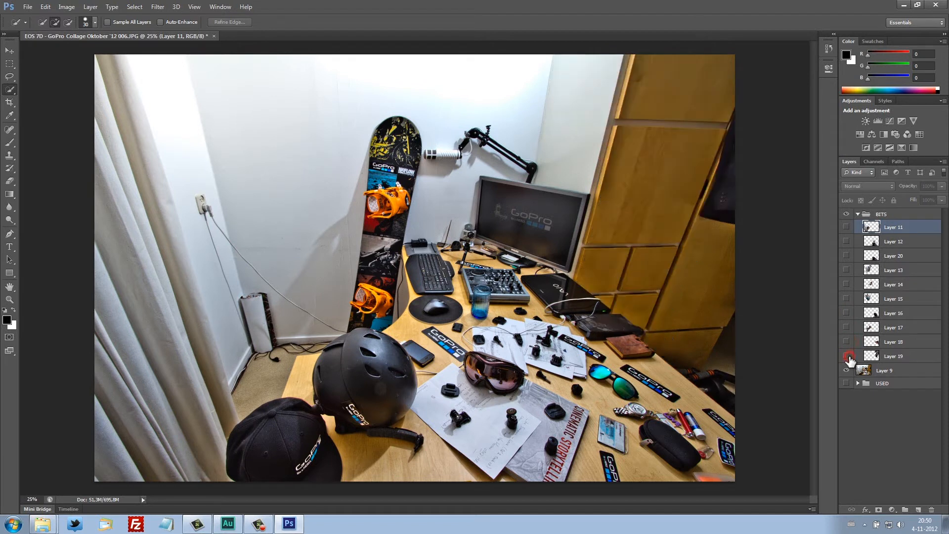
click(847, 356)
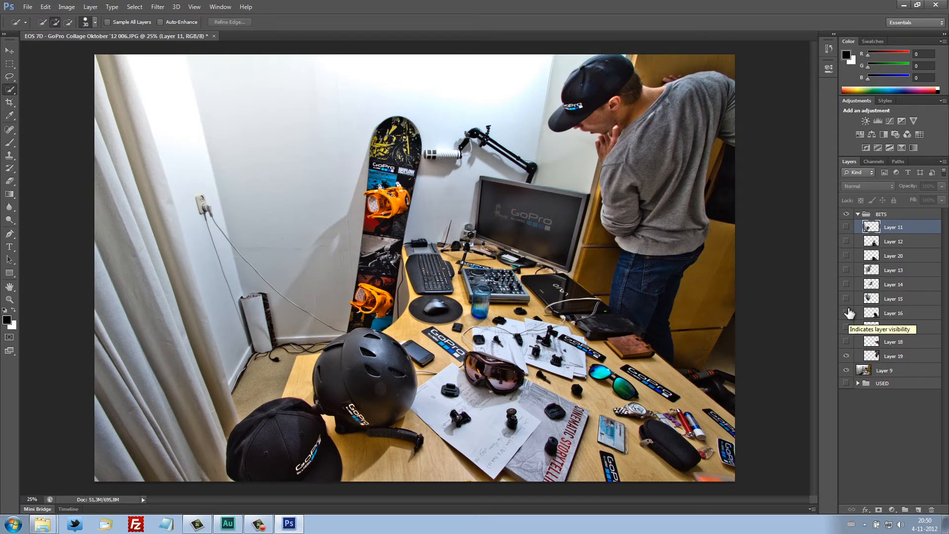
Step: Make Layer 19 active and show the Layer 18 cutout, checking the composite with and without it
click(896, 356)
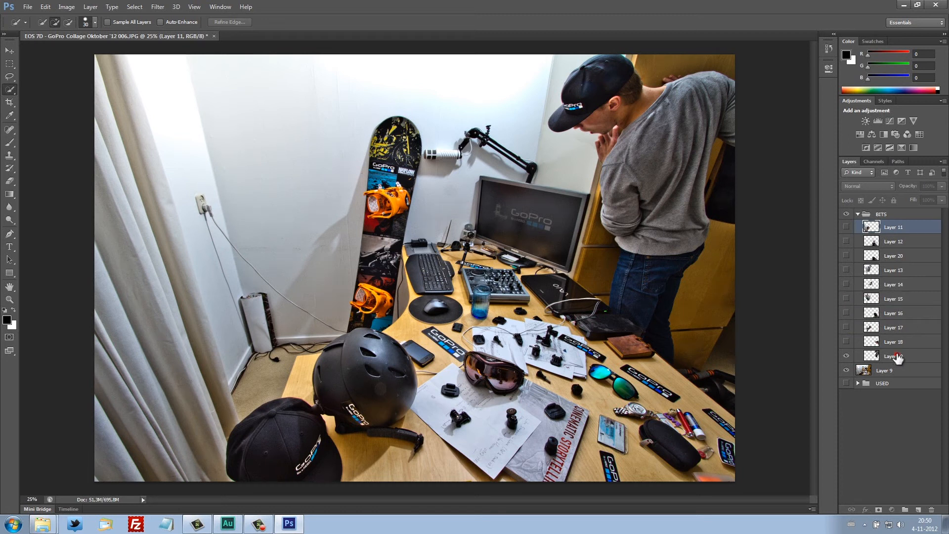
click(846, 342)
click(846, 341)
click(846, 341)
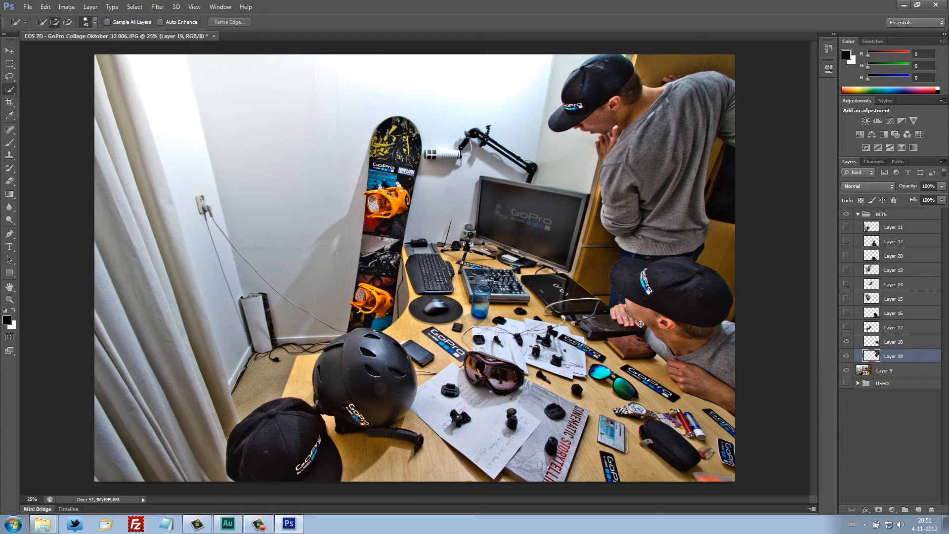
click(847, 341)
Step: Compare the composite with and without the Layer 17 cutout, leaving Layer 17 hidden
click(846, 328)
click(846, 327)
click(847, 328)
click(846, 328)
click(846, 328)
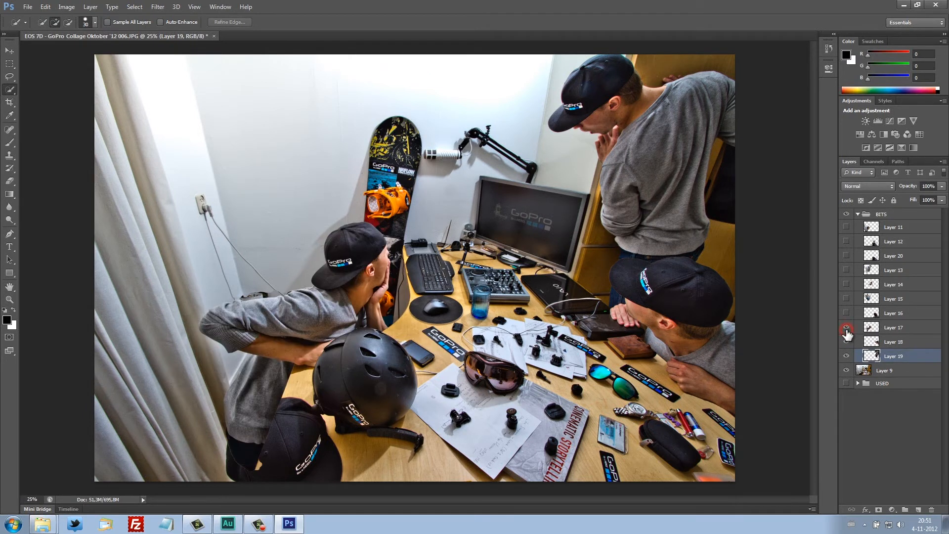
click(846, 328)
click(846, 328)
click(847, 328)
click(846, 328)
click(847, 328)
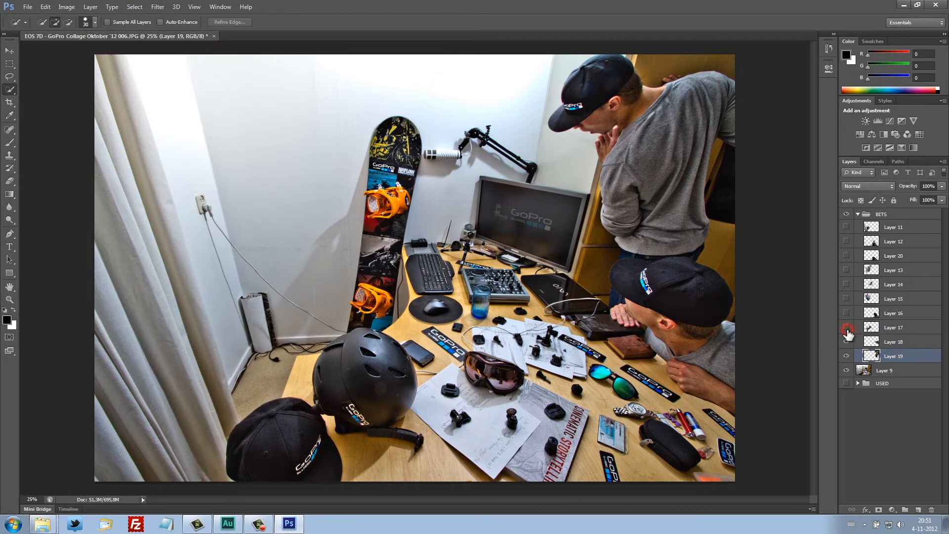
Step: Show the Layer 16 and Layer 12 cutouts in the BITS group, and make Layer 12 the active layer
click(845, 313)
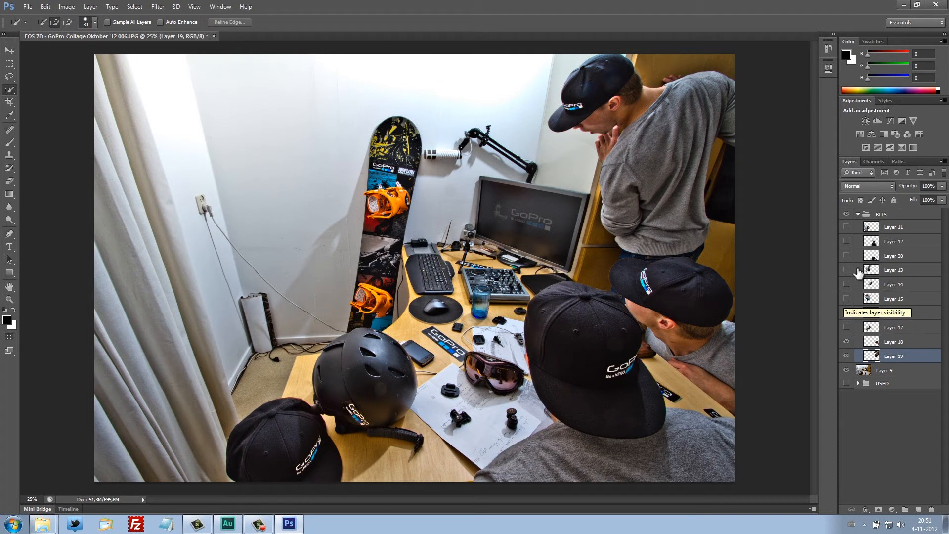
click(885, 259)
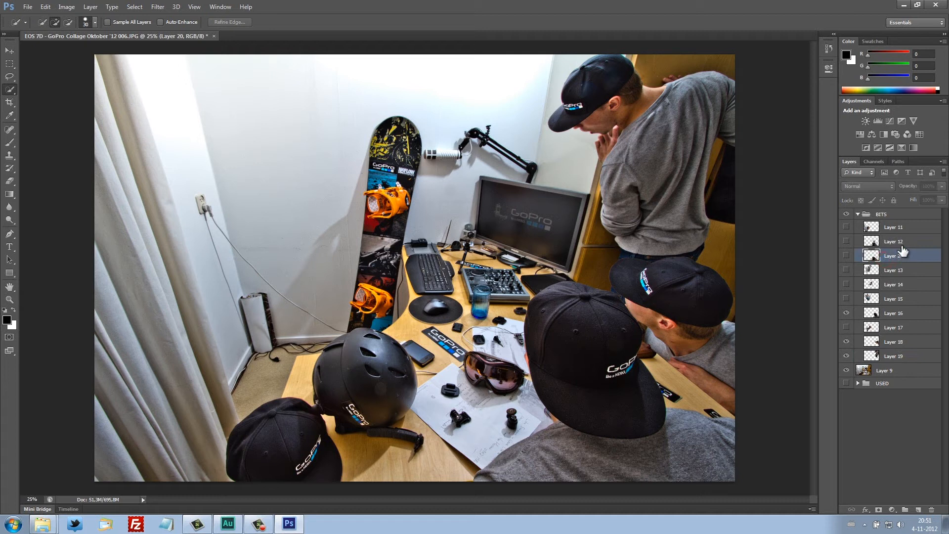
shift+click(900, 243)
right_click(901, 246)
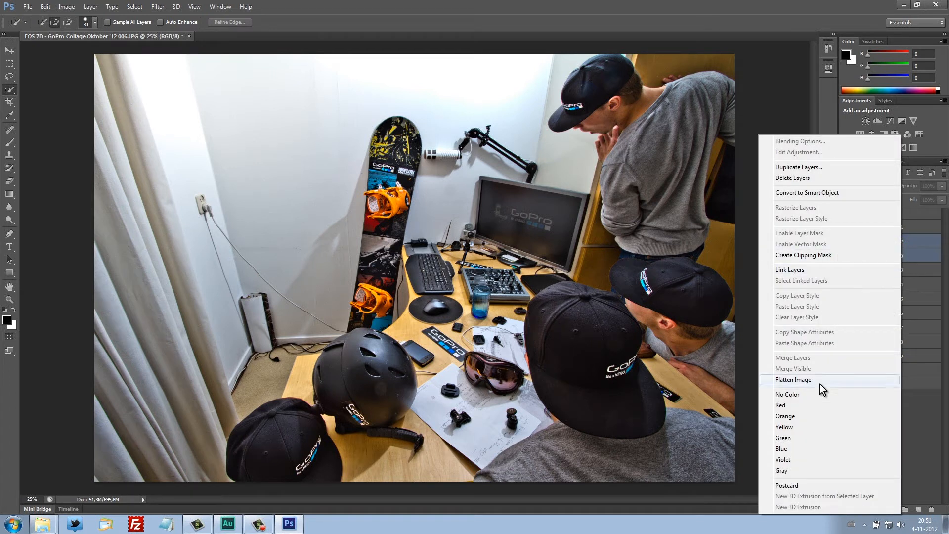
click(924, 259)
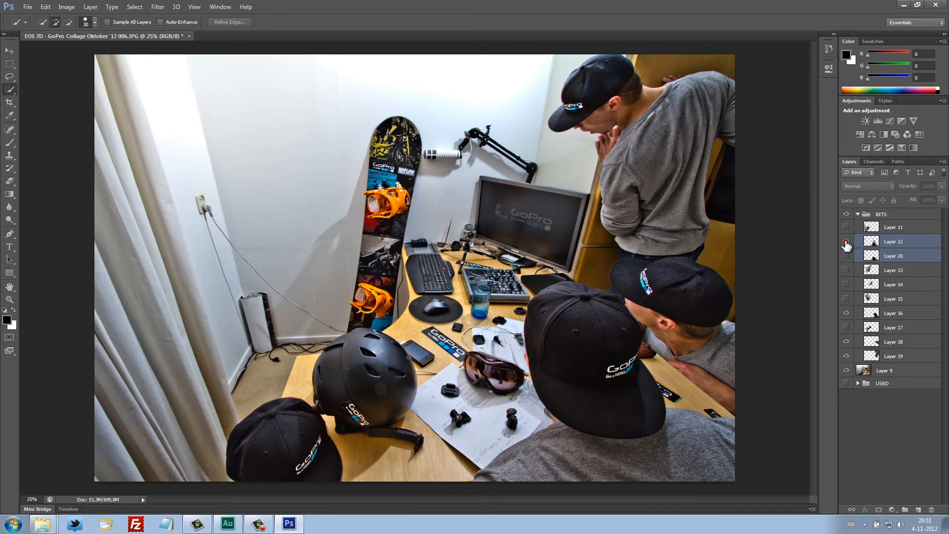
click(846, 241)
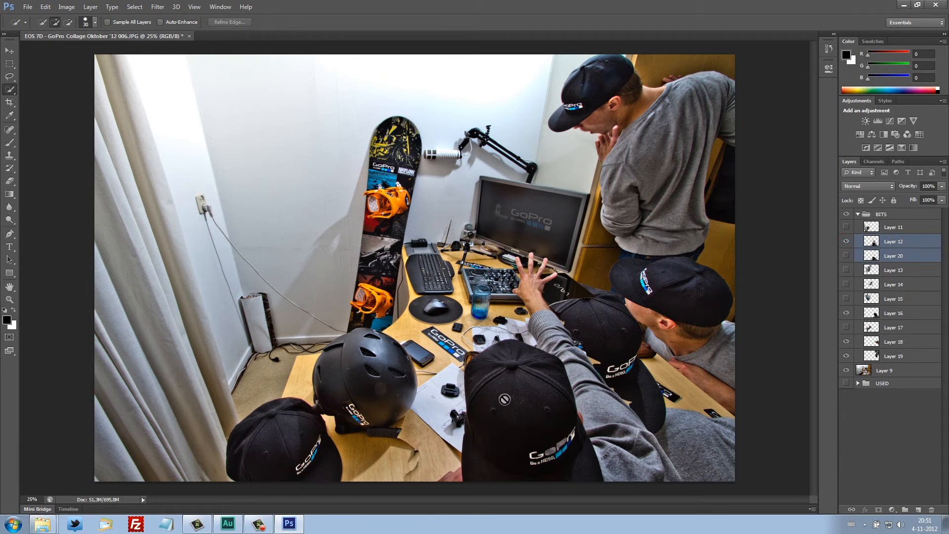
click(896, 256)
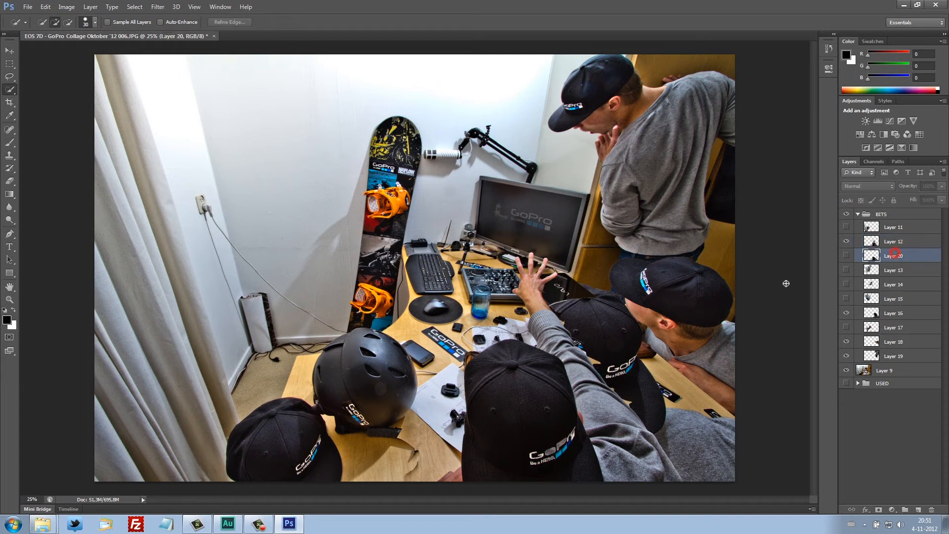
click(890, 242)
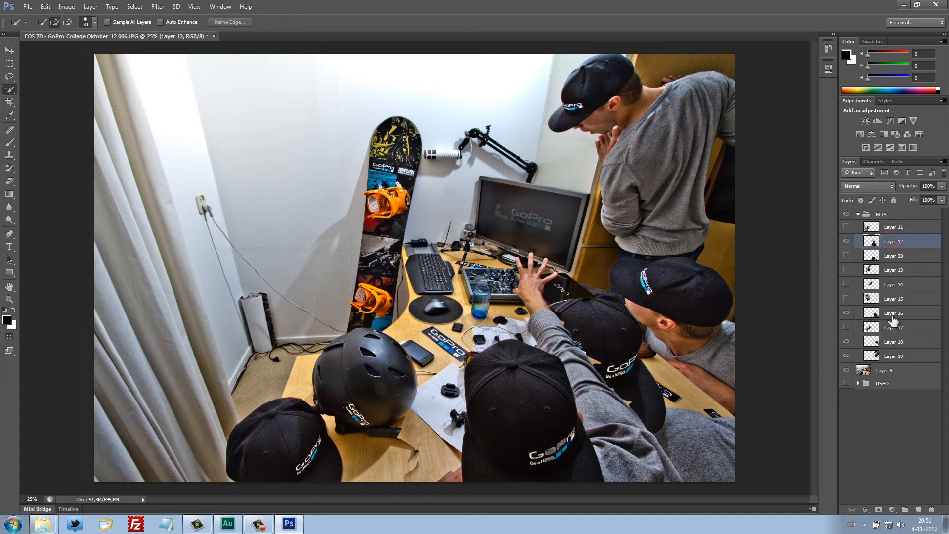
Step: Delete Layer 16 from the BITS group, and show the Layer 20 and Layer 17 cutouts
click(846, 313)
click(846, 313)
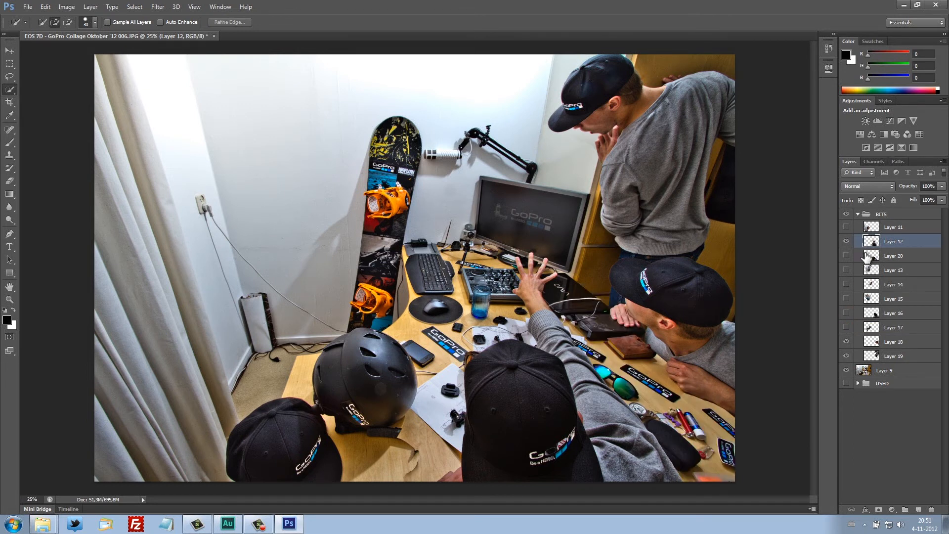
click(847, 256)
mouse_move(894, 313)
mouse_down()
mouse_move(897, 385)
mouse_move(932, 510)
mouse_up()
click(847, 314)
Step: Try to delete the part of Layer 17 overlapping the foreground cap using Quick Selection, and undo the attempt
drag(230, 408, 247, 440)
key(Delete)
key(ctrl+d)
drag(252, 408, 286, 391)
key(ctrl+alt+z)
key(ctrl+alt+z)
key(ctrl+alt+z)
key(ctrl+alt+z)
Step: Erase the part of Layer 17 that covers the foreground cap with the Eraser tool
key(e)
click(50, 22)
scroll(241, 445, up, 2)
drag(275, 315, 231, 354)
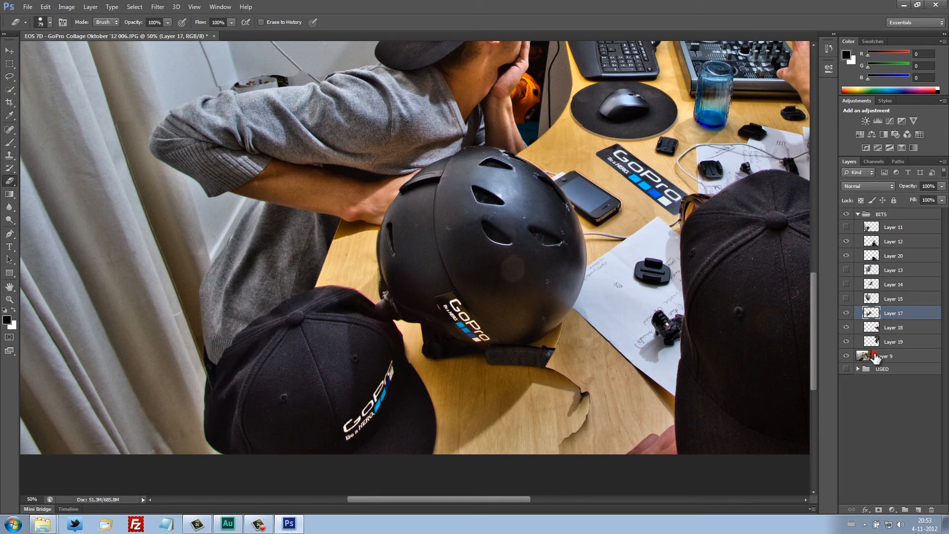
Step: Hide the Layer 17 cutout and select the foreground cap on Layer 9 with Quick Selection
click(876, 356)
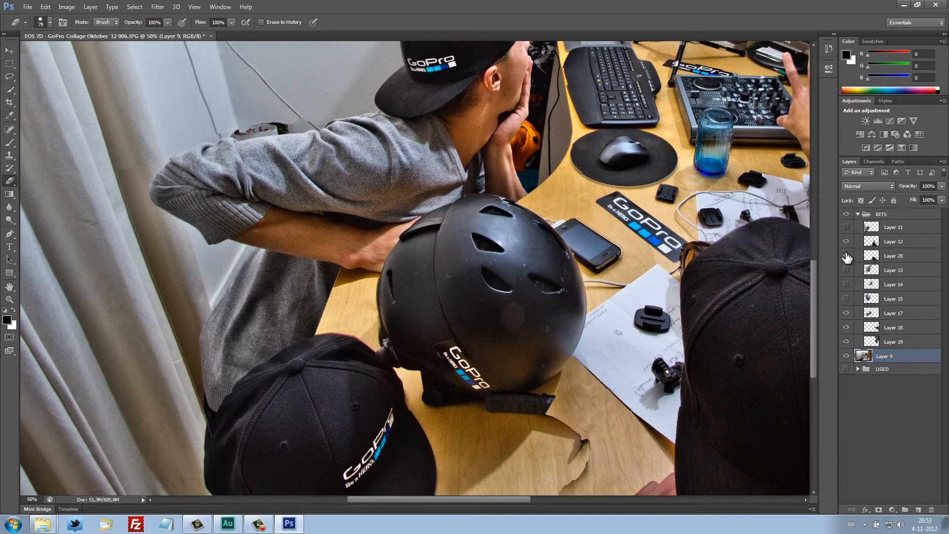
click(846, 241)
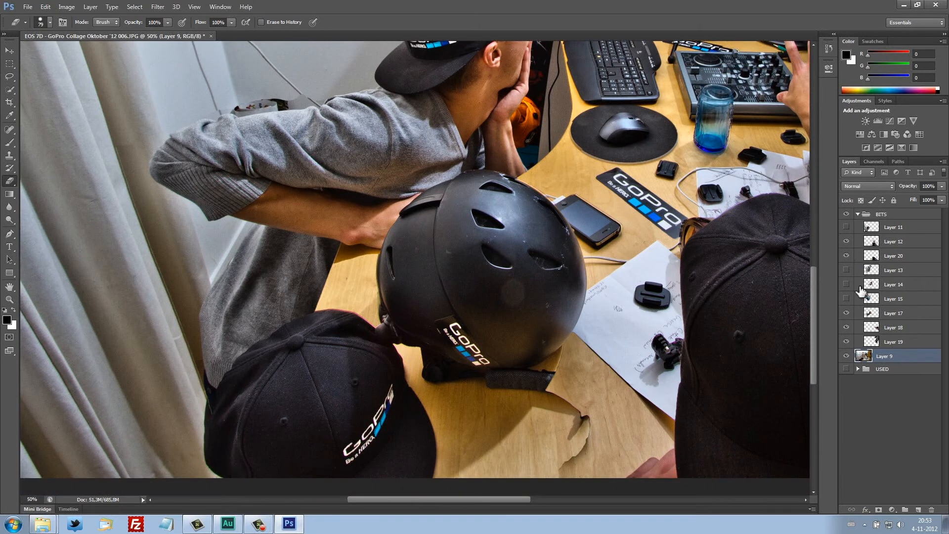
click(846, 313)
click(847, 313)
click(847, 313)
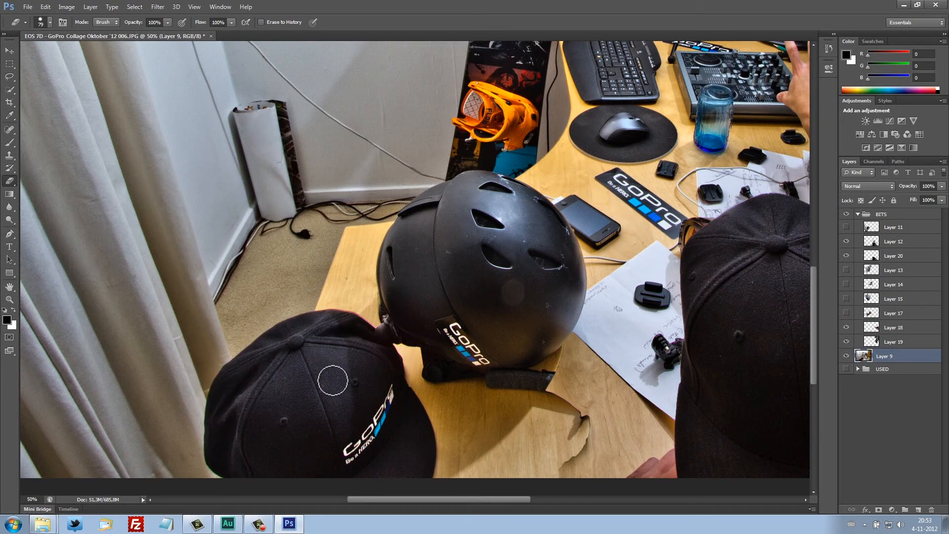
click(9, 92)
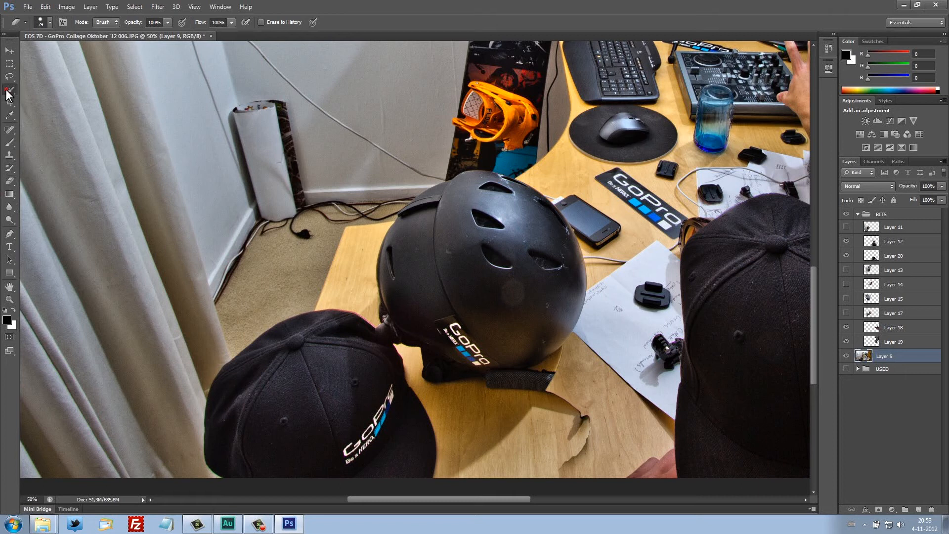
drag(340, 356, 352, 415)
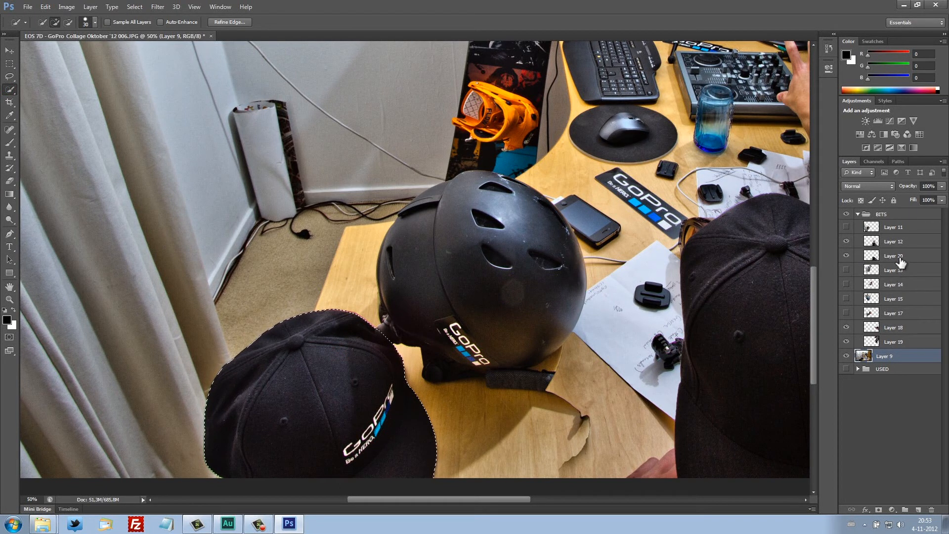
Step: Show Layer 17 again and delete its pixels inside the cap selection
click(891, 227)
click(847, 227)
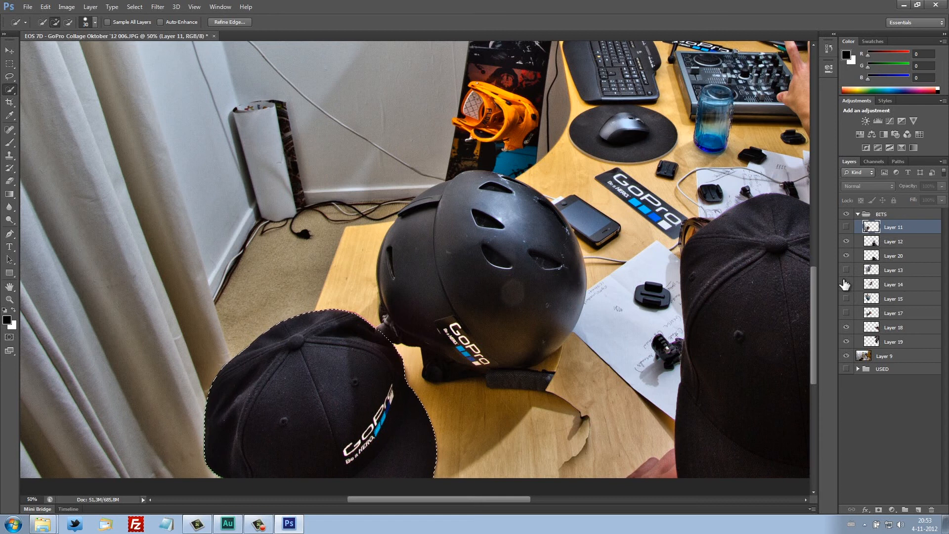
click(847, 313)
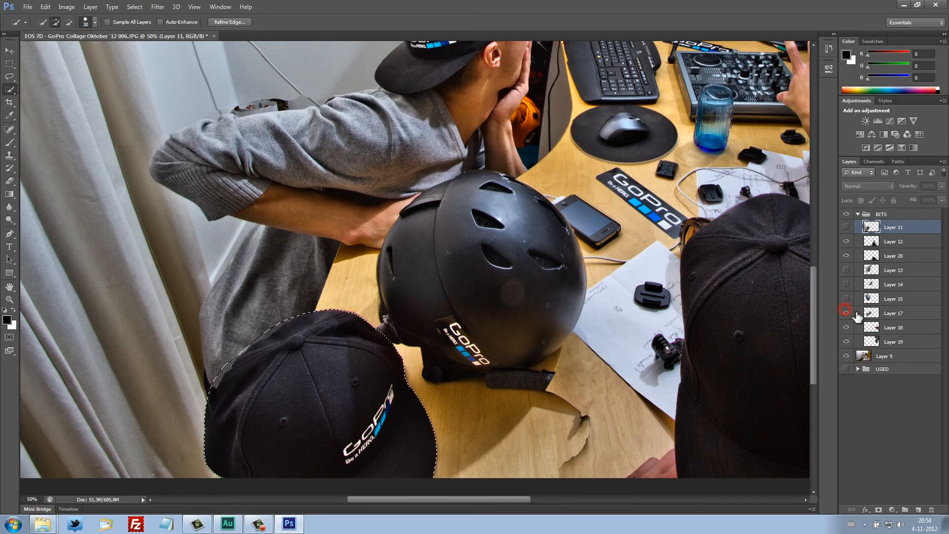
click(890, 319)
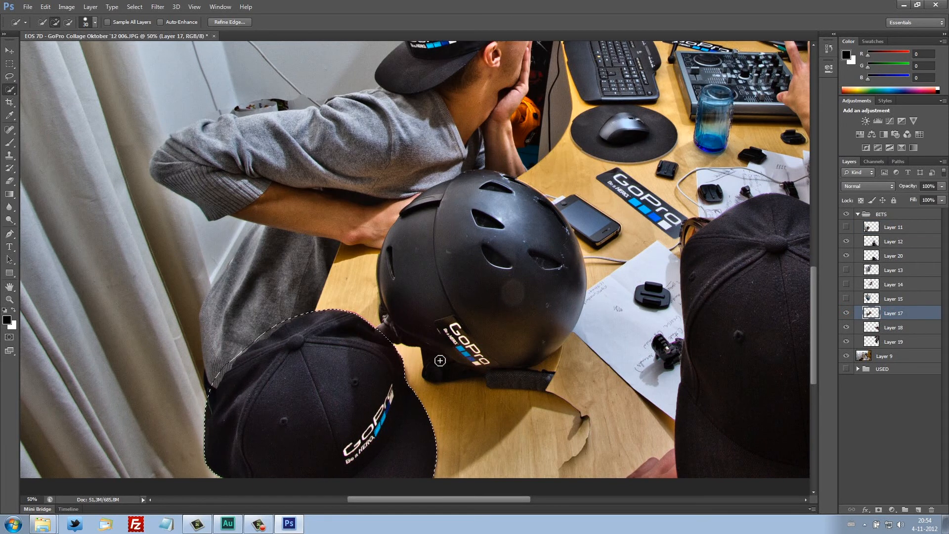
key(Delete)
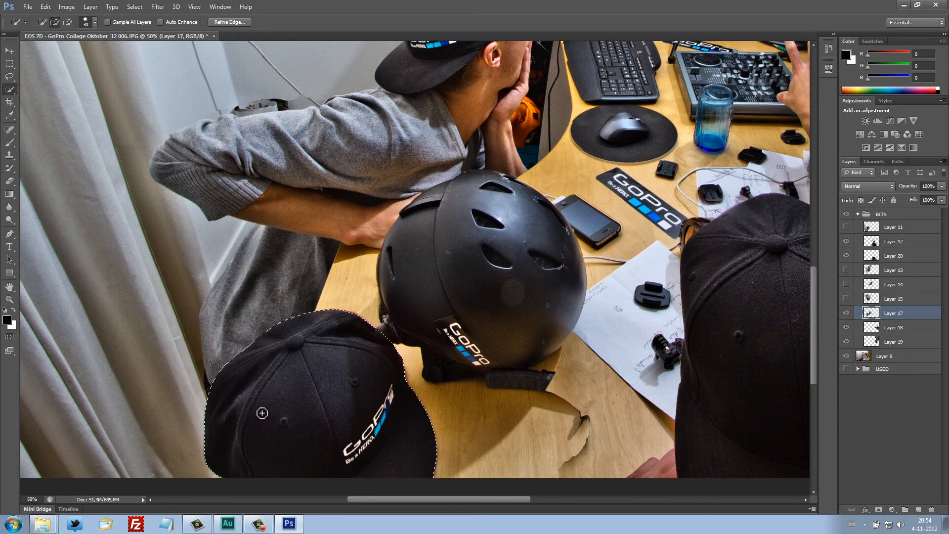
Step: Show Layer 15, move Layer 17 directly above it in the BITS group, and hide Layer 17
click(846, 299)
scroll(544, 257, up, 6)
mouse_move(895, 314)
mouse_down()
mouse_move(893, 295)
mouse_move(894, 319)
mouse_up()
click(894, 313)
click(847, 299)
Step: Show Layer 13 and move it directly below Layer 15, checking the composite with and without it
scroll(544, 257, up, 2)
click(846, 270)
click(896, 314)
click(847, 313)
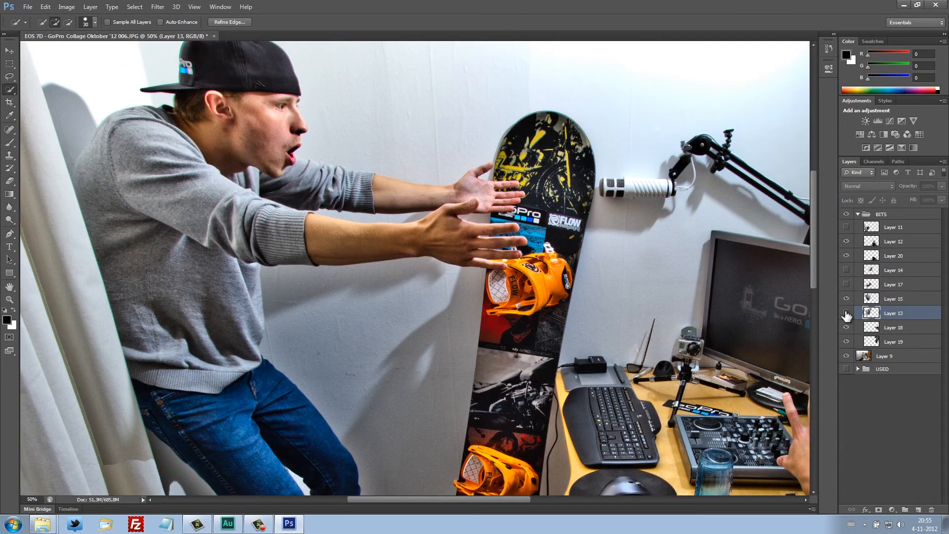
click(847, 313)
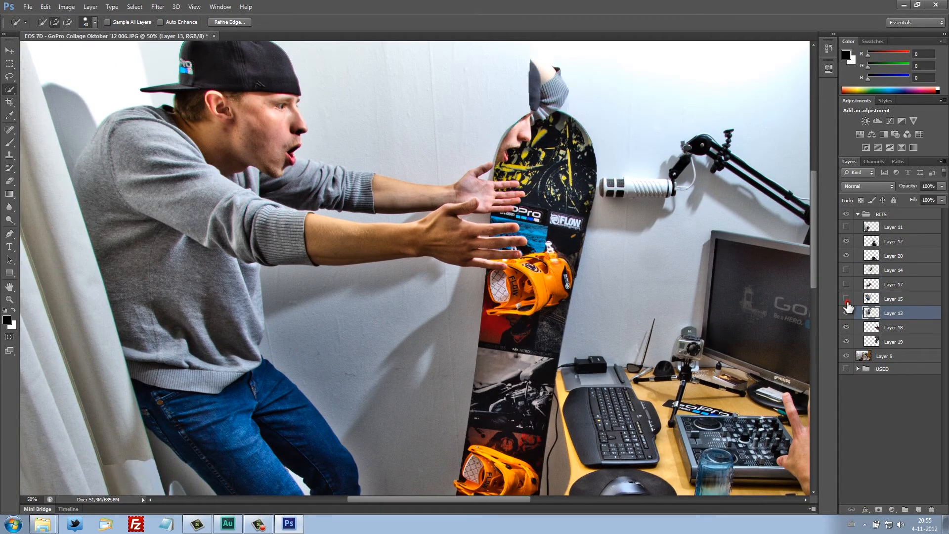
Step: Hide Layer 15 and show the Layer 17 and Layer 11 cutouts in the BITS group
click(847, 299)
click(846, 299)
click(847, 284)
click(846, 227)
scroll(420, 309, down, 3)
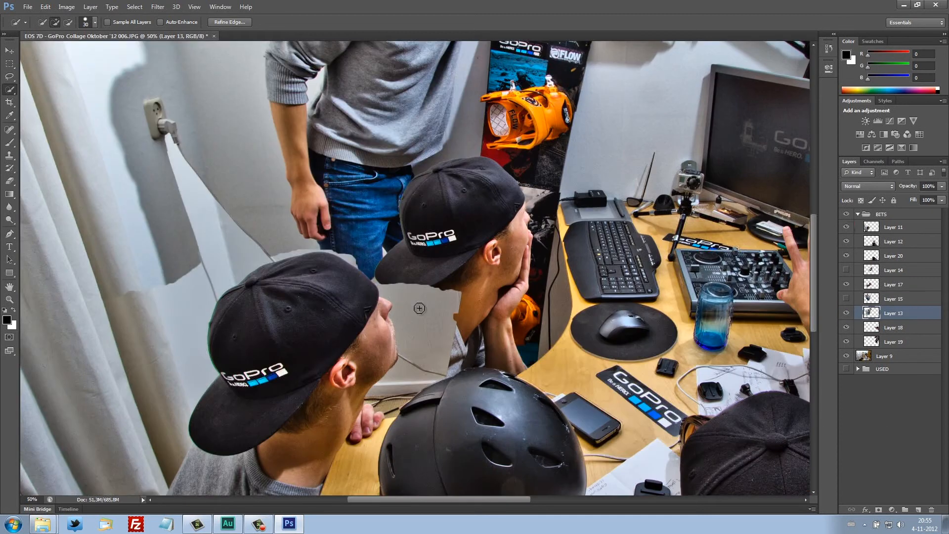
Step: Delete the leftover wall area between the two seated figures from Layer 11 using Quick Selection
click(894, 284)
click(894, 227)
drag(419, 309, 428, 350)
key(Delete)
Step: Try to delete the leftover wall patch behind the seated figure's cap on Layer 11, and undo the deletion
drag(188, 296, 174, 366)
key(Delete)
key(Delete)
key(e)
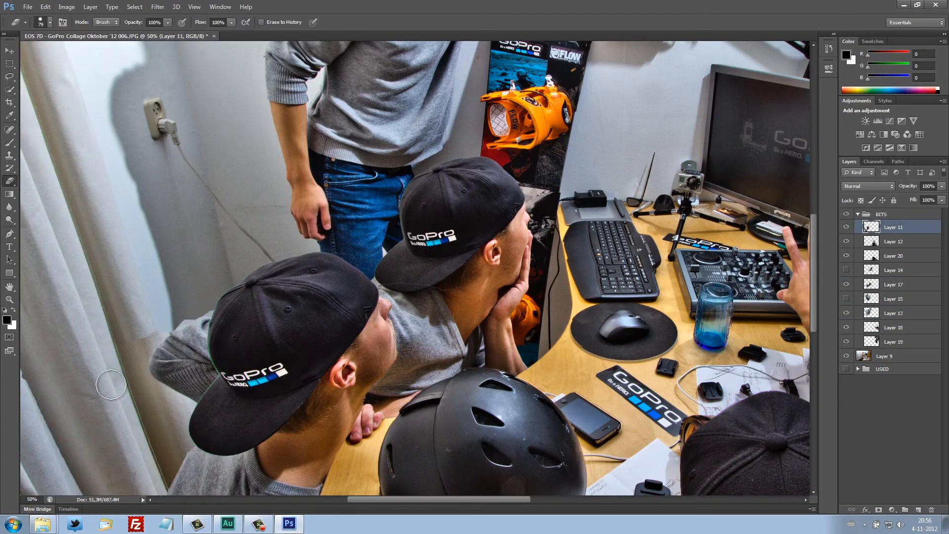
key(ctrl+z)
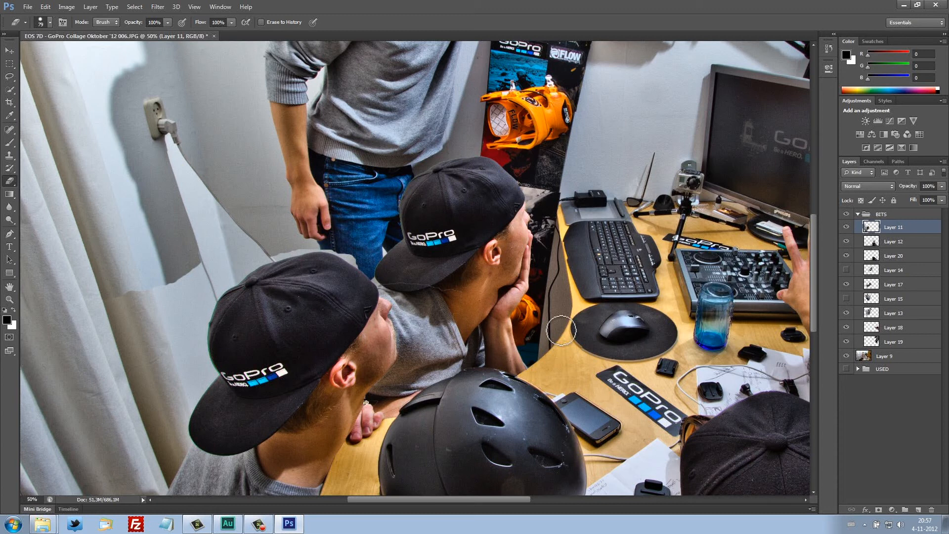
scroll(613, 289, down, 5)
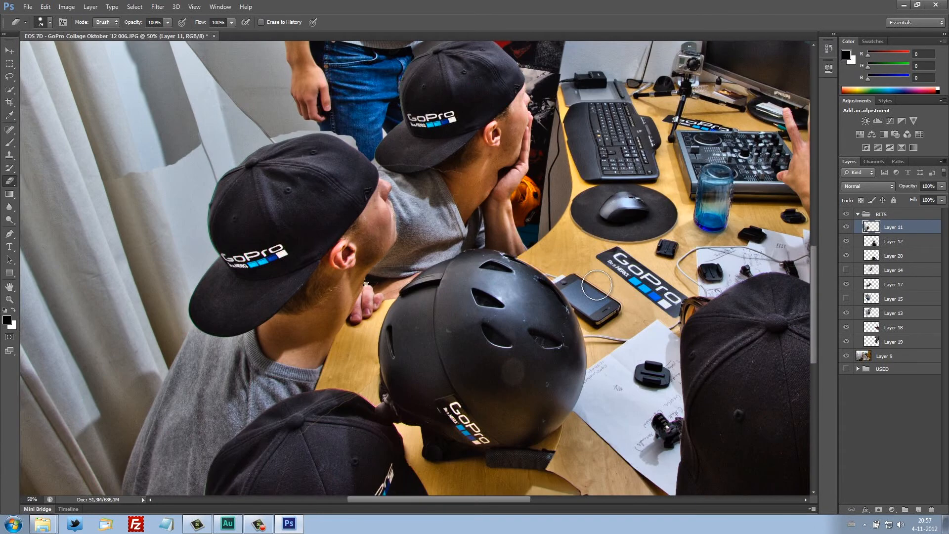
key(ctrl+minus)
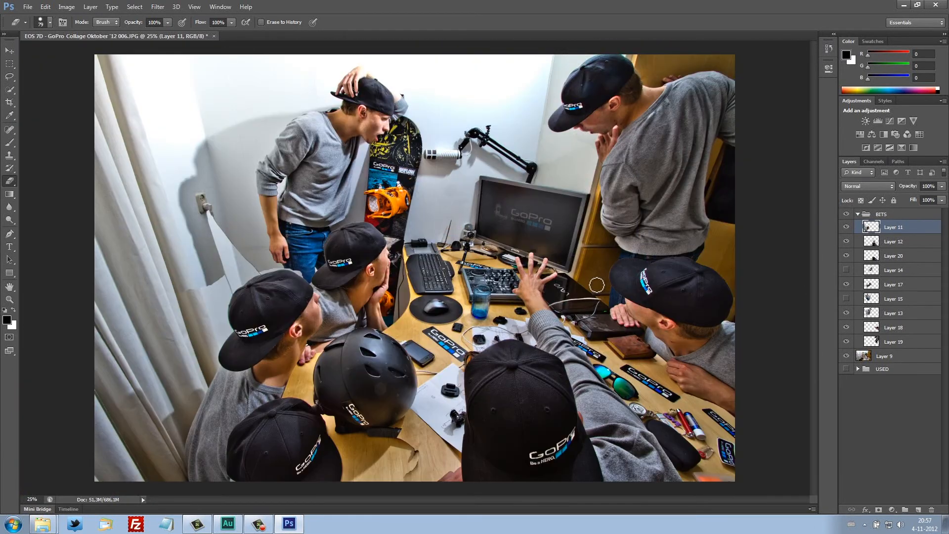
drag(231, 223, 233, 247)
Step: Open the GoPro Collage PSD file from the Edit folder to inspect the figures around the desk
click(28, 7)
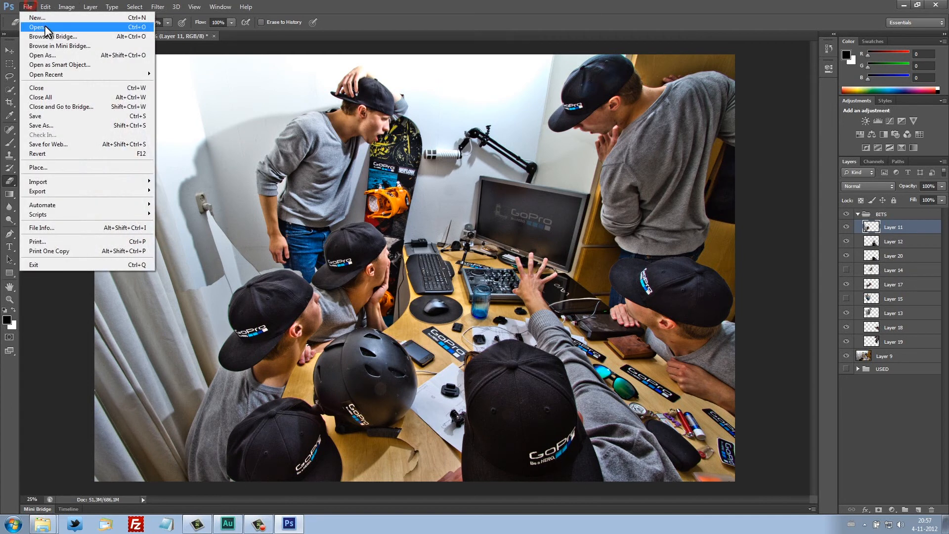
click(46, 28)
click(713, 197)
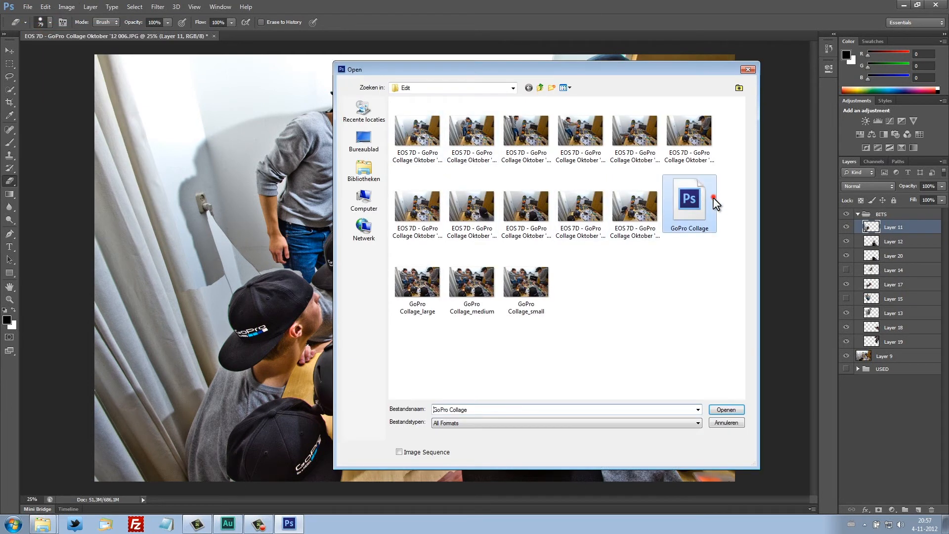
click(671, 284)
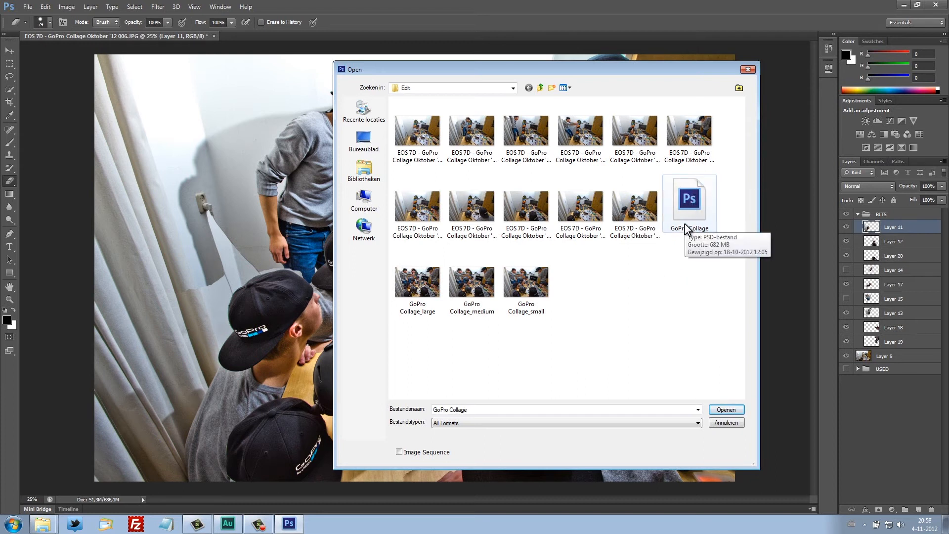
double_click(686, 228)
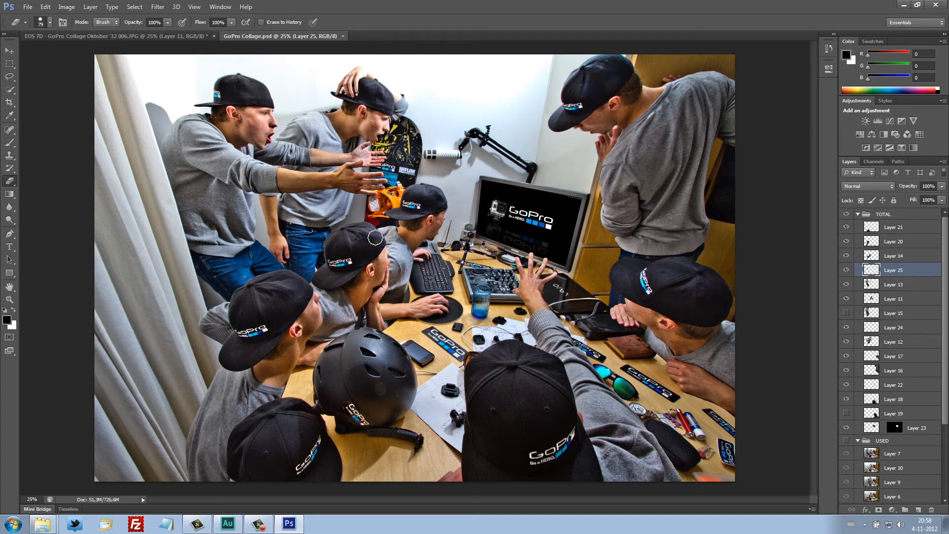
key(ctrl+plus)
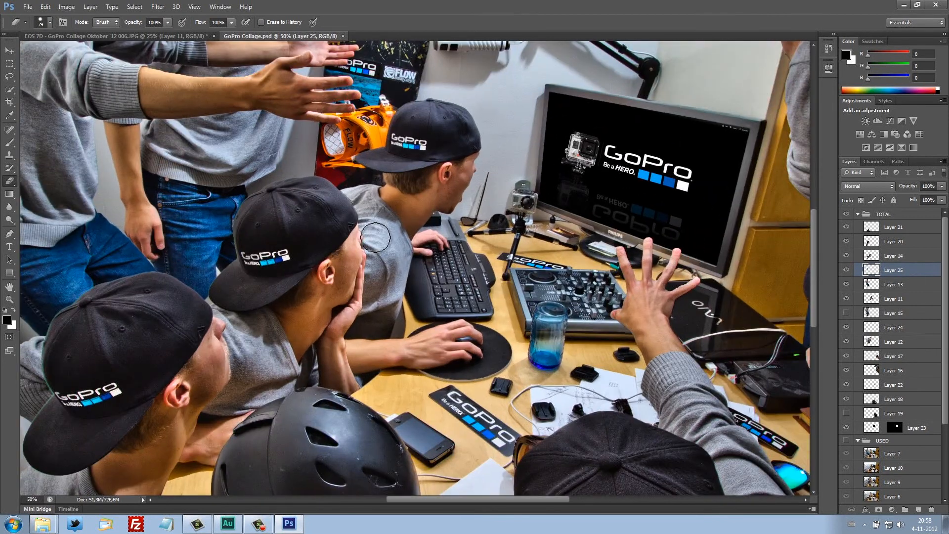
scroll(391, 257, up, 2)
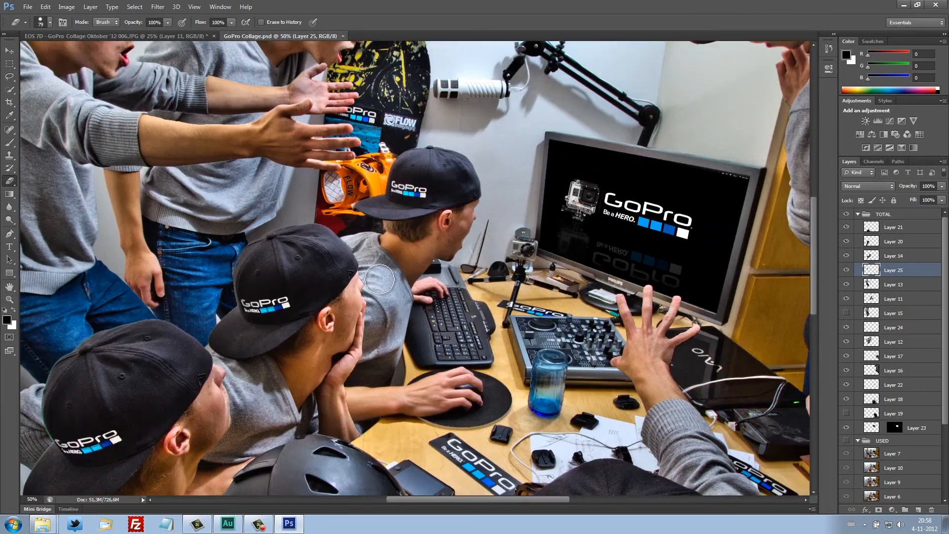
Step: Examine the standing figures, the monitor and the desk in the finished collage up close, ending on the whole image
scroll(391, 252, up, 1)
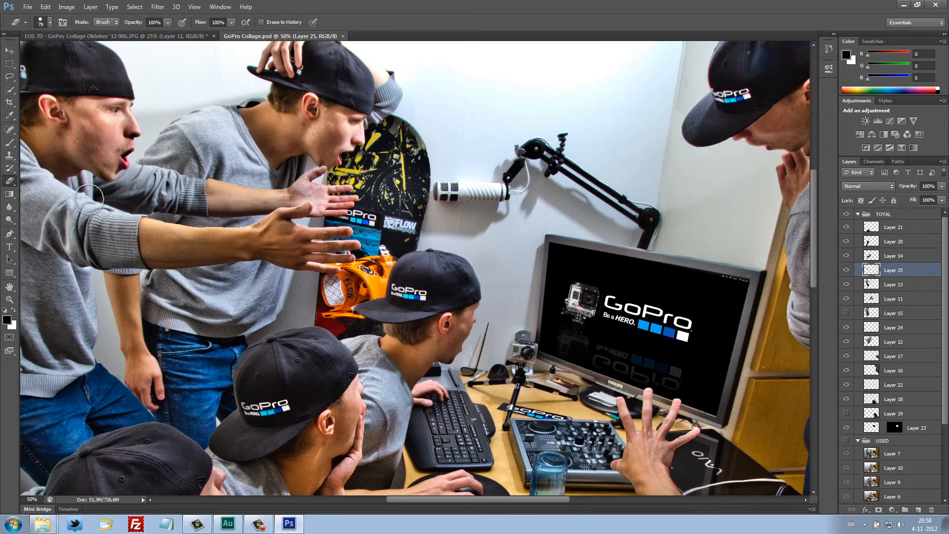
scroll(414, 189, up, 1)
scroll(419, 187, right, 3)
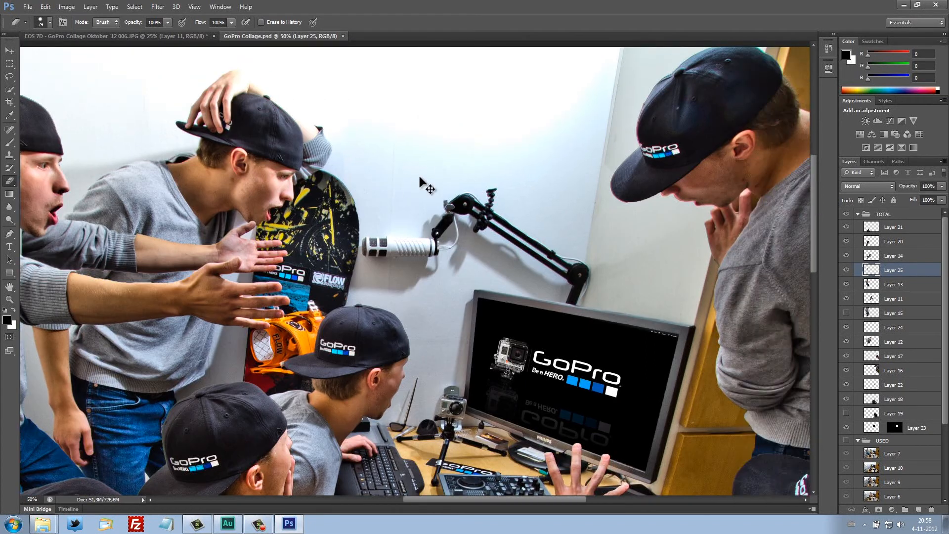
scroll(450, 227, right, 1)
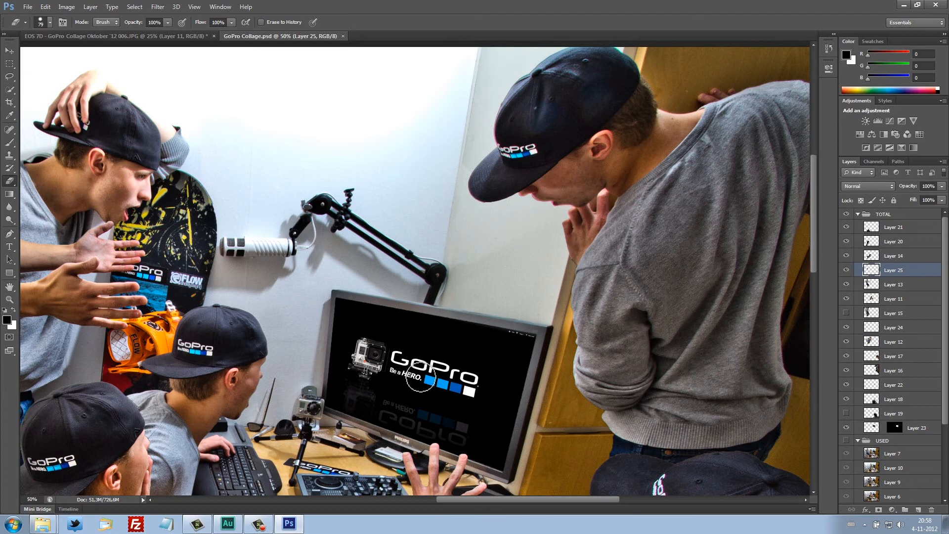
scroll(518, 363, down, 3)
scroll(522, 363, up, 2)
scroll(535, 365, down, 2)
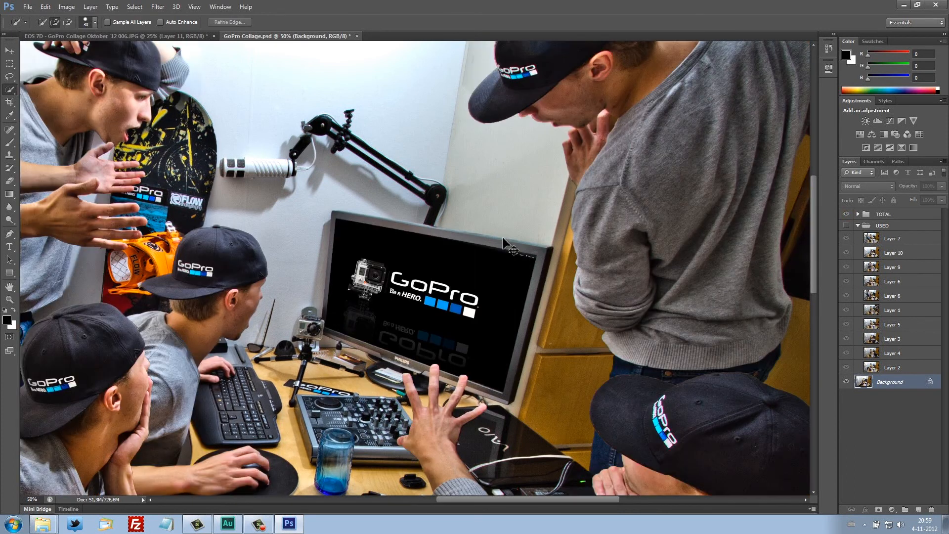
key(ctrl+minus)
key(ctrl+minus)
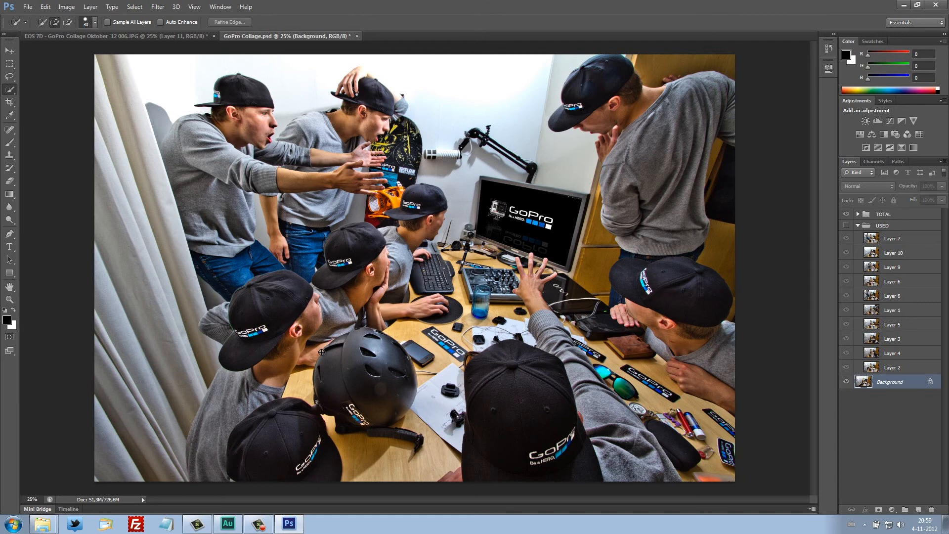
Step: Inspect the cutout edges of the seated figures around the keyboard and snowboard at 100%, and return to the full collage
scroll(322, 352, up, 1)
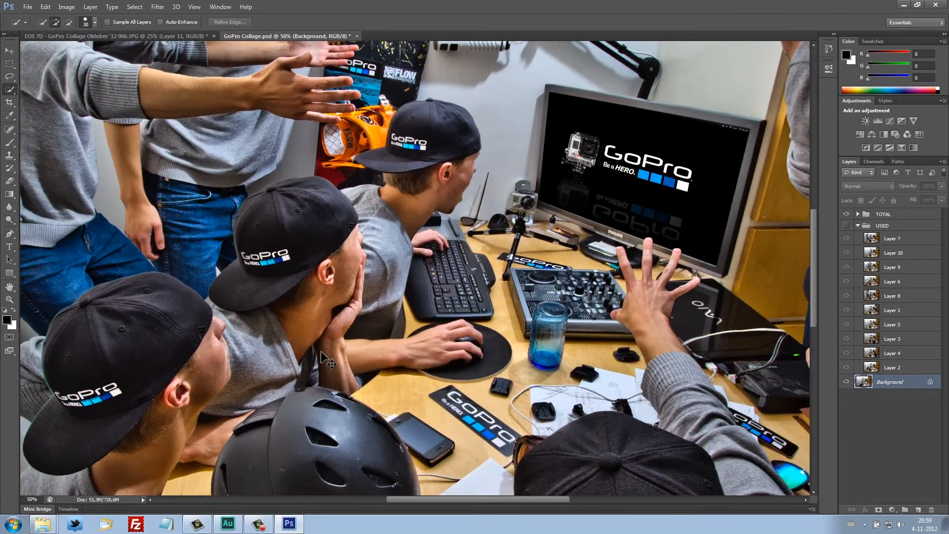
scroll(322, 351, up, 2)
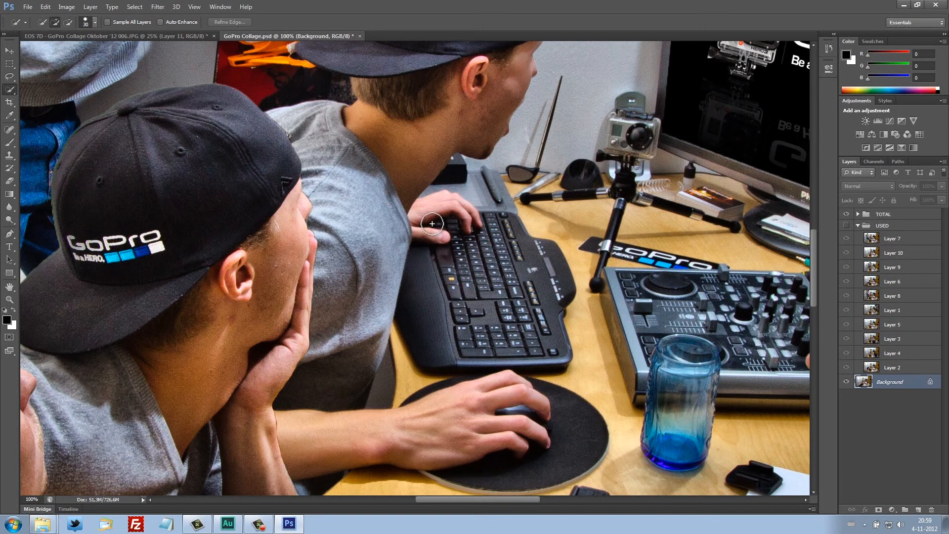
scroll(430, 230, up, 1)
scroll(430, 295, up, 5)
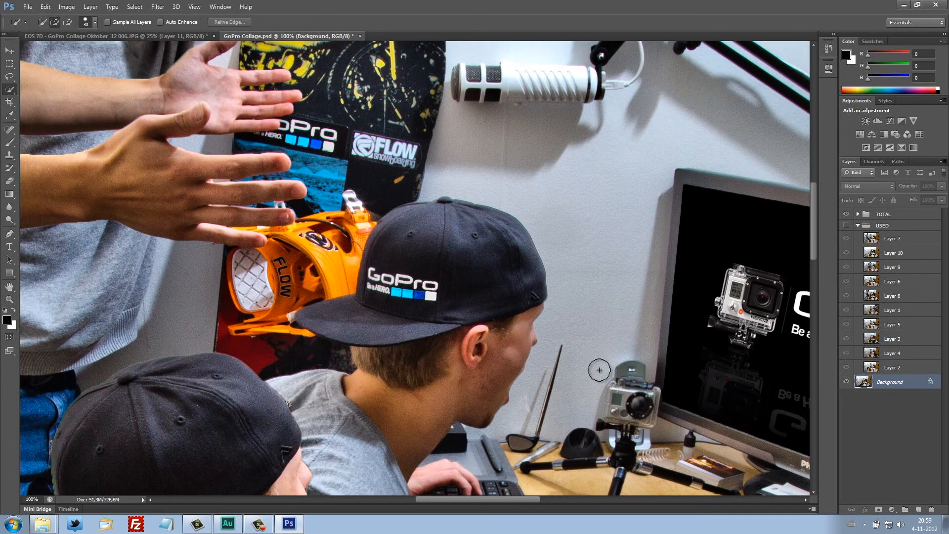
scroll(452, 288, down, 1)
key(ctrl+minus)
key(ctrl+minus)
key(ctrl+minus)
key(ctrl+minus)
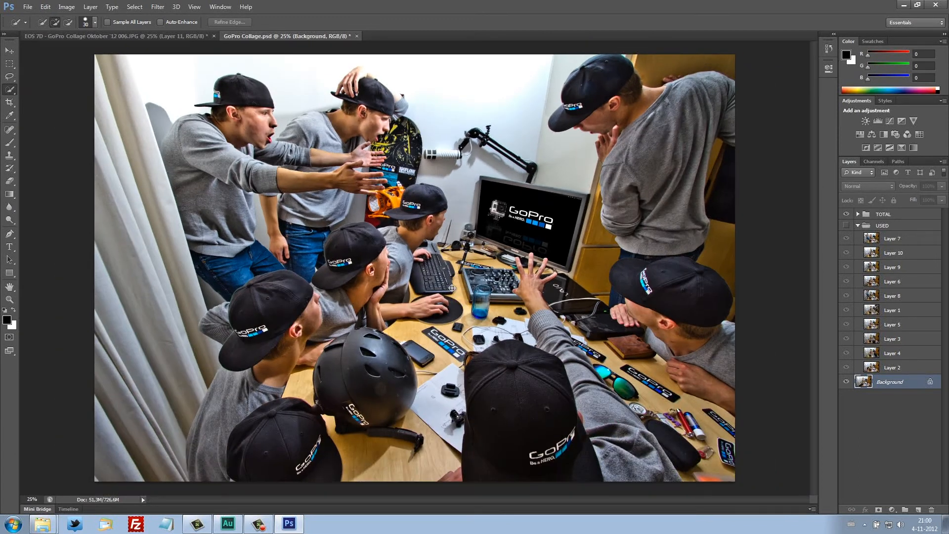
Step: Compare the collage with the empty room by toggling the TOTAL group's visibility, collapsing USED and expanding TOTAL to list its layers
click(847, 214)
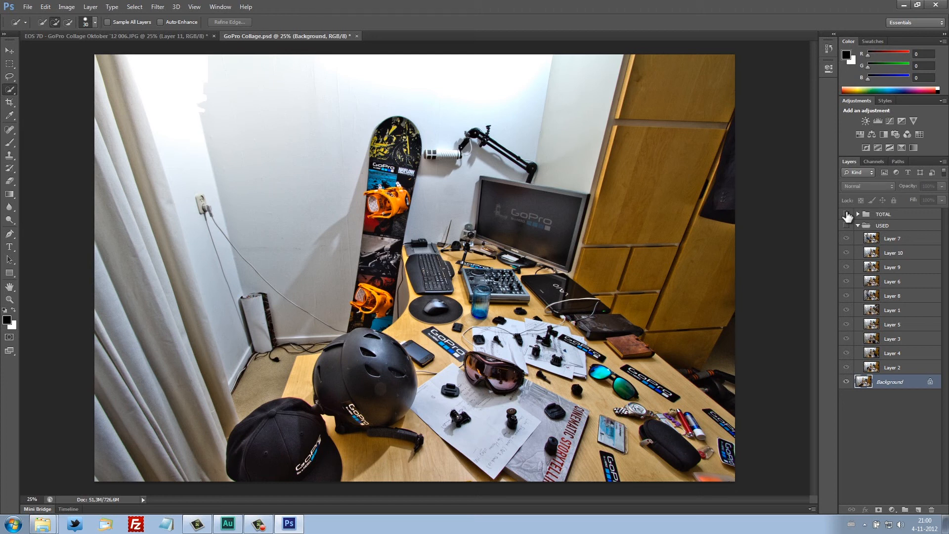
click(847, 213)
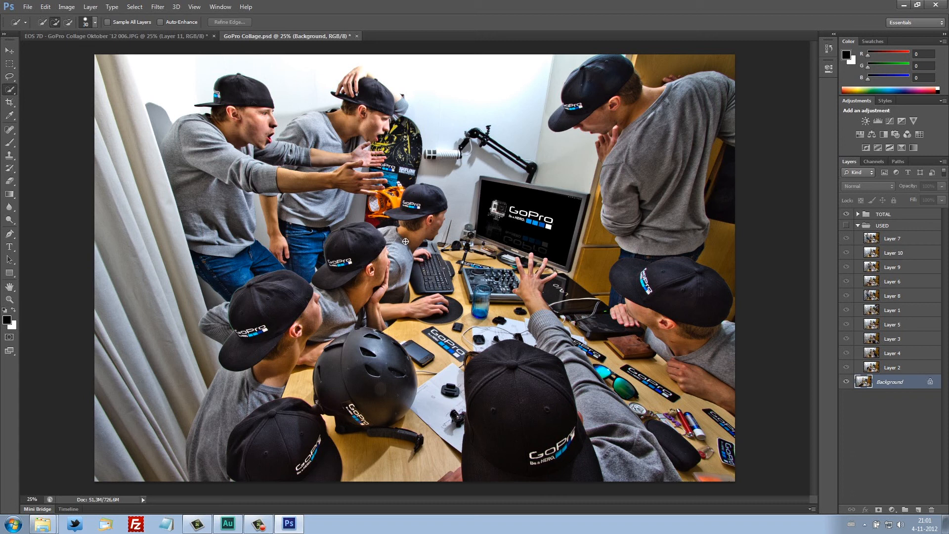
click(858, 226)
click(859, 214)
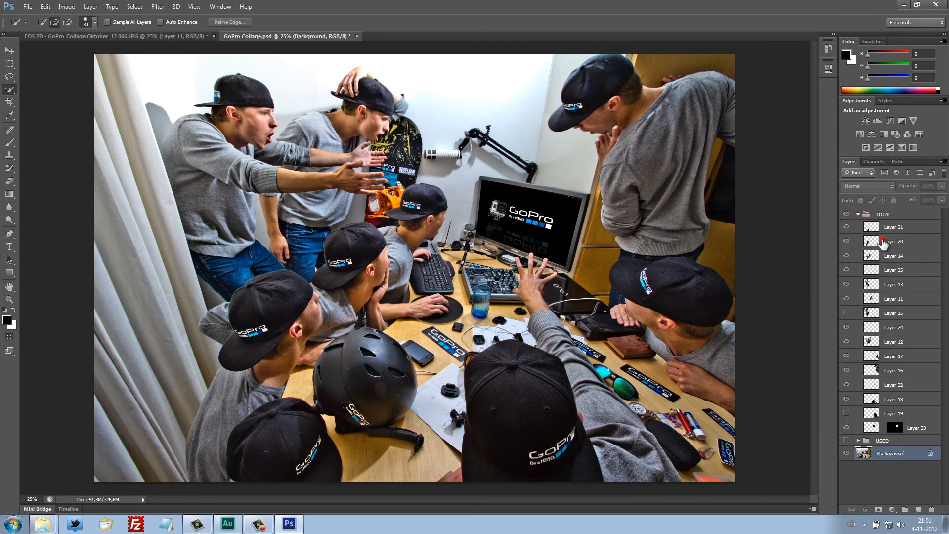
click(870, 242)
click(847, 215)
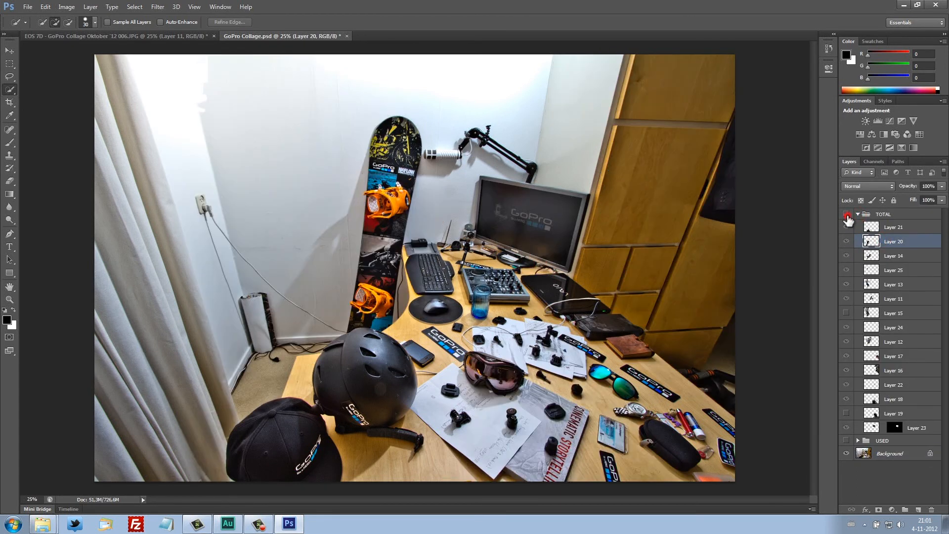
click(847, 214)
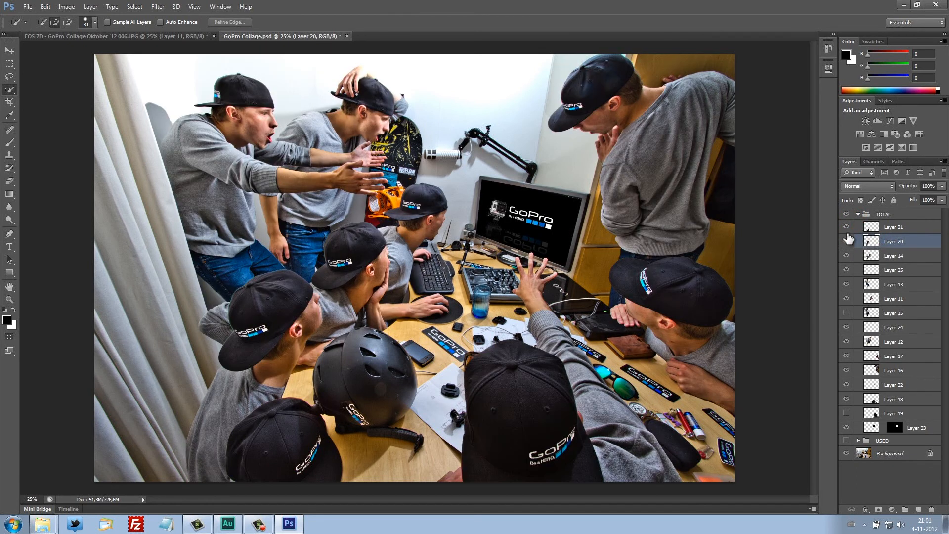
Step: Toggle Layer 21's visibility to check its contribution around the foreground cap, leaving the layer shown
click(846, 227)
click(847, 227)
click(847, 227)
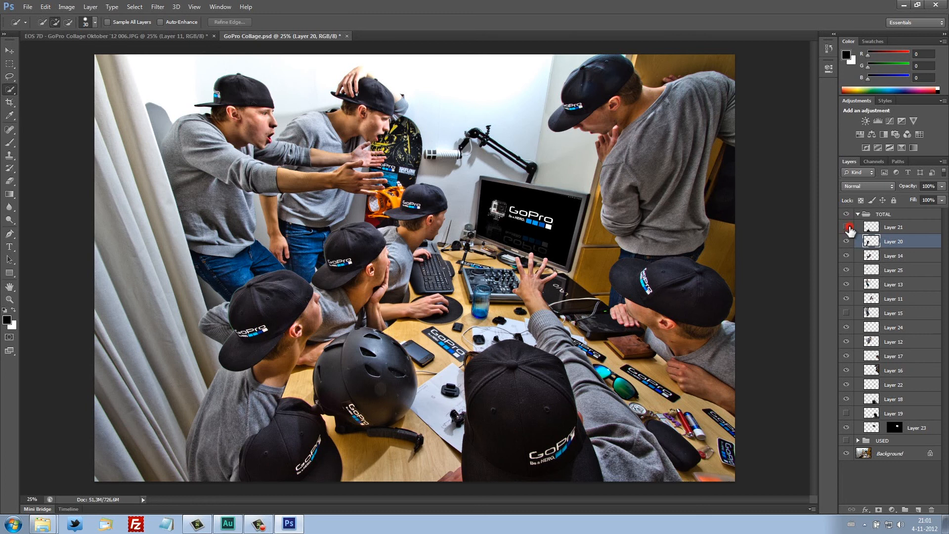
click(849, 228)
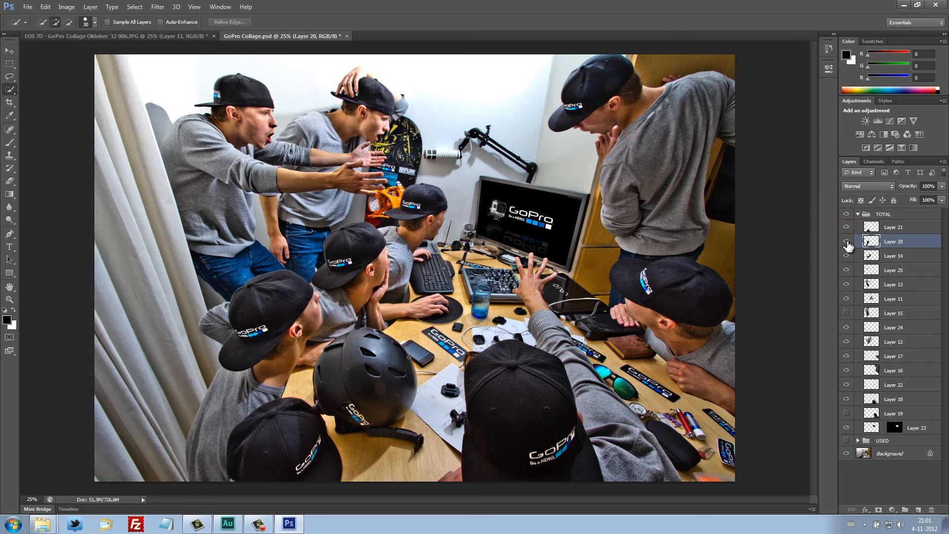